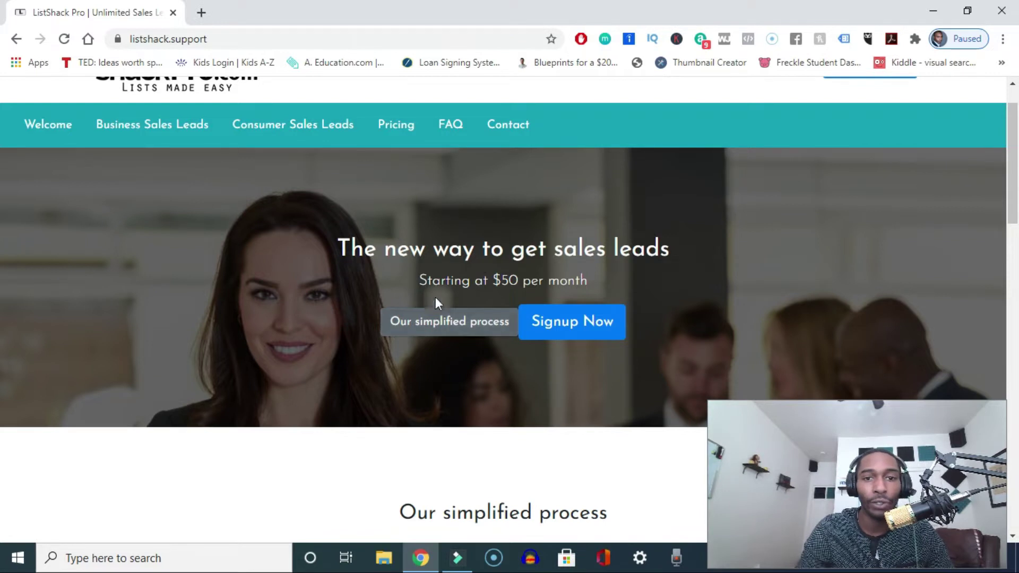
Review the home page's simplified process and advantages sections, and open the Pricing page to examine the subscription plan details.
{"action": "left_click_drag", "start_coordinate": [1017, 197], "coordinate": [1015, 215]}
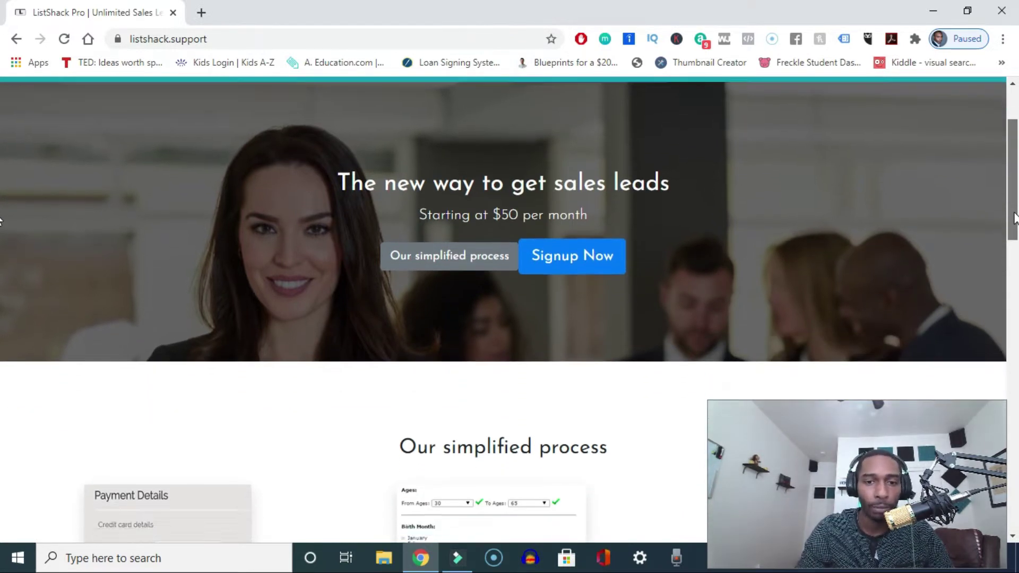
{"action": "scroll", "coordinate": [499, 305], "scroll_direction": "down", "scroll_amount": 5}
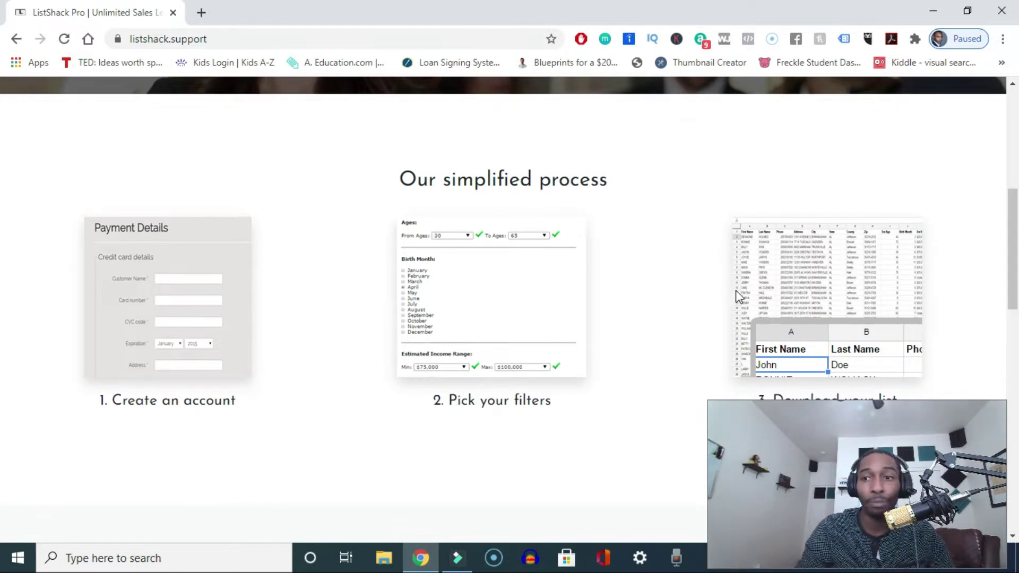
{"action": "left_click_drag", "start_coordinate": [1017, 295], "coordinate": [1016, 408]}
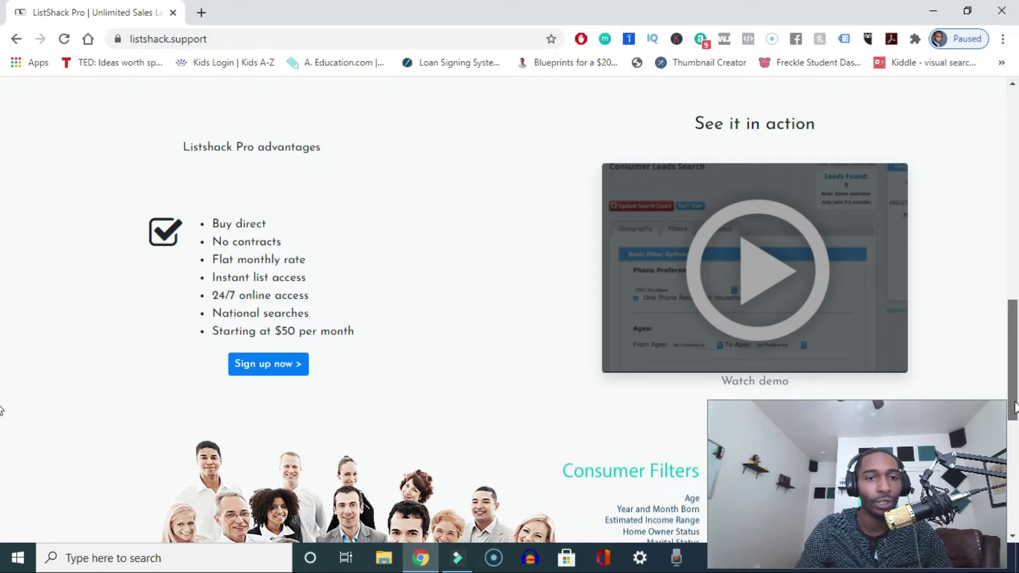
{"action": "left_click_drag", "start_coordinate": [1016, 407], "coordinate": [1015, 158]}
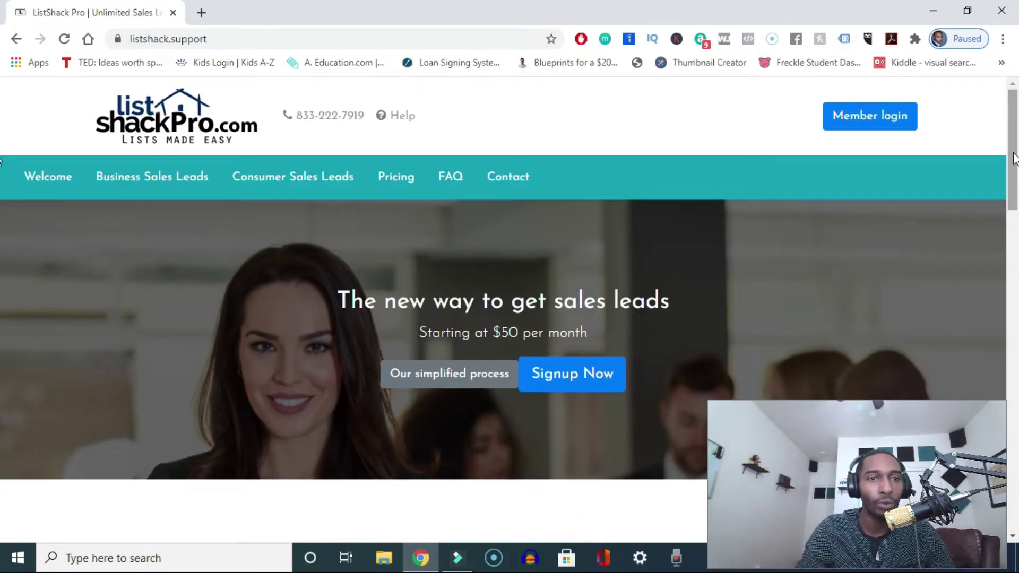
{"action": "left_click", "coordinate": [398, 178]}
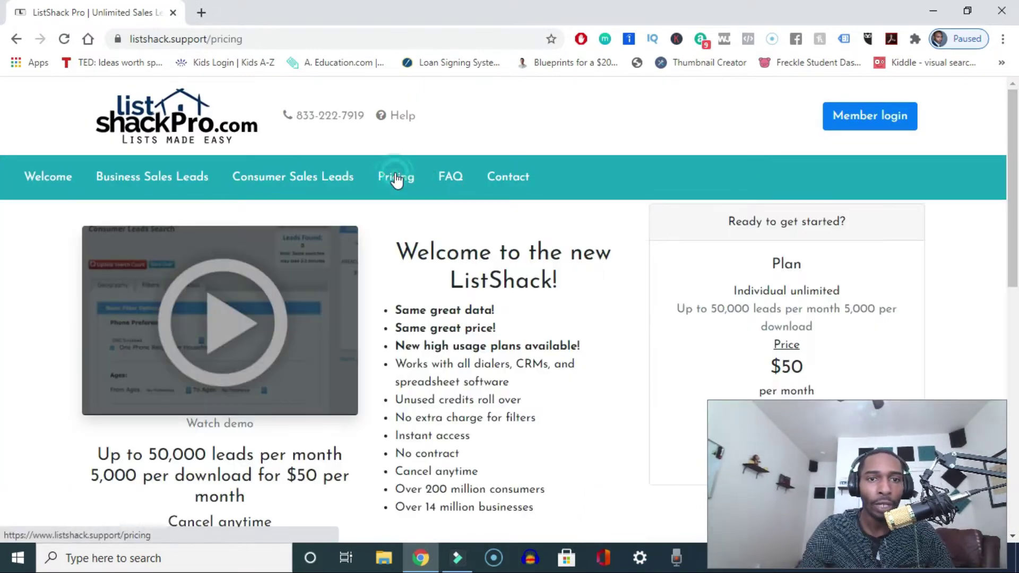
{"action": "left_click_drag", "start_coordinate": [1018, 209], "coordinate": [1018, 240]}
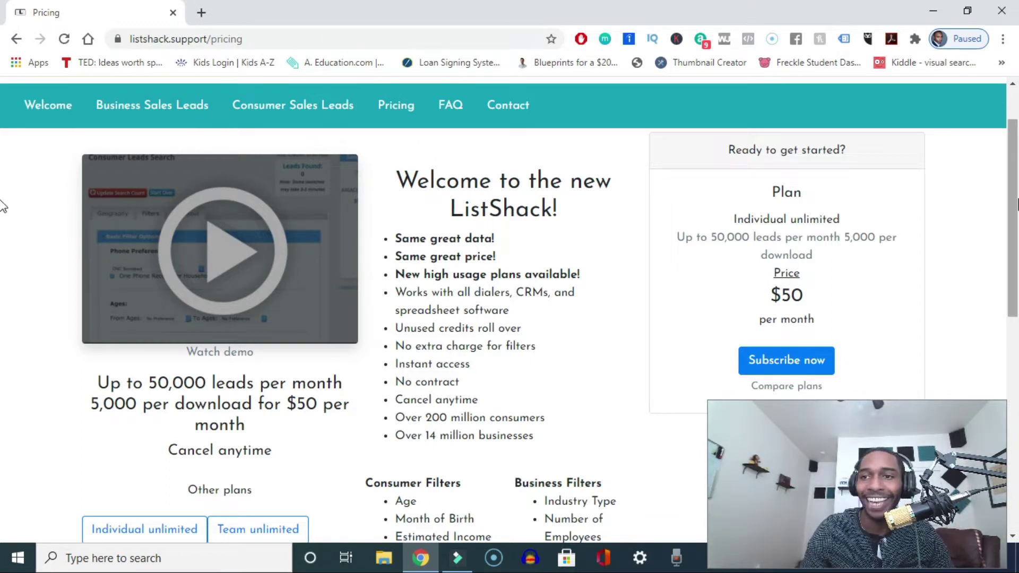
{"action": "scroll", "coordinate": [3, 205], "scroll_direction": "down", "scroll_amount": 1}
{"action": "scroll", "coordinate": [4, 212], "scroll_direction": "up", "scroll_amount": 3}
Log in to the member account with the filled-in credentials and open the consumer leads search.
{"action": "left_click", "coordinate": [890, 101]}
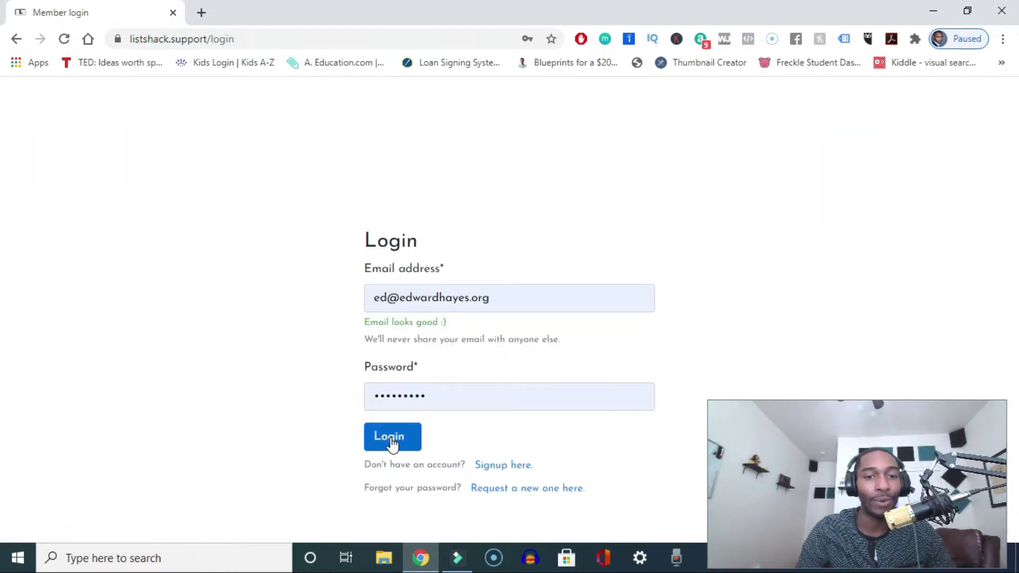
{"action": "left_click", "coordinate": [391, 443]}
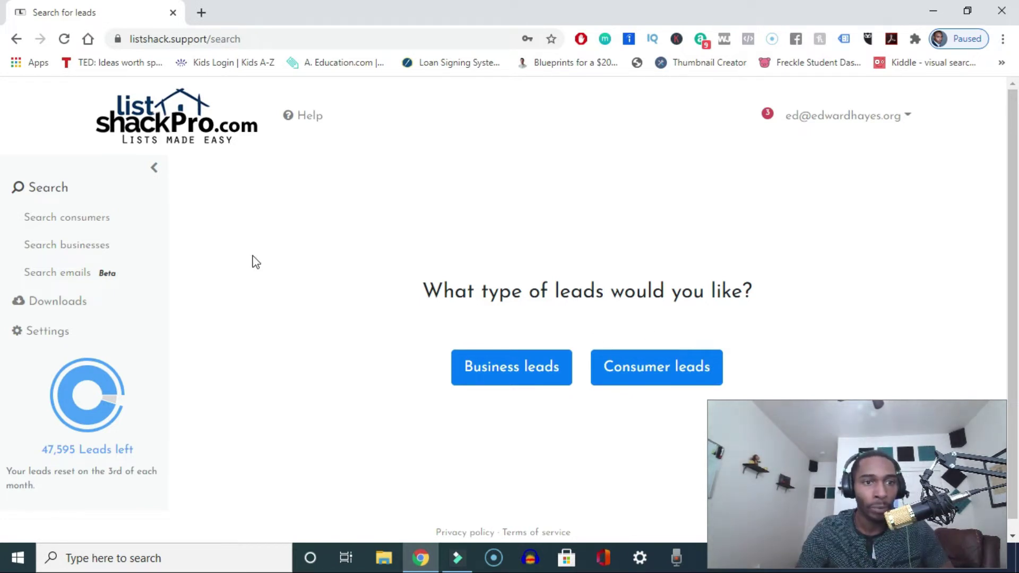
{"action": "left_click", "coordinate": [92, 219]}
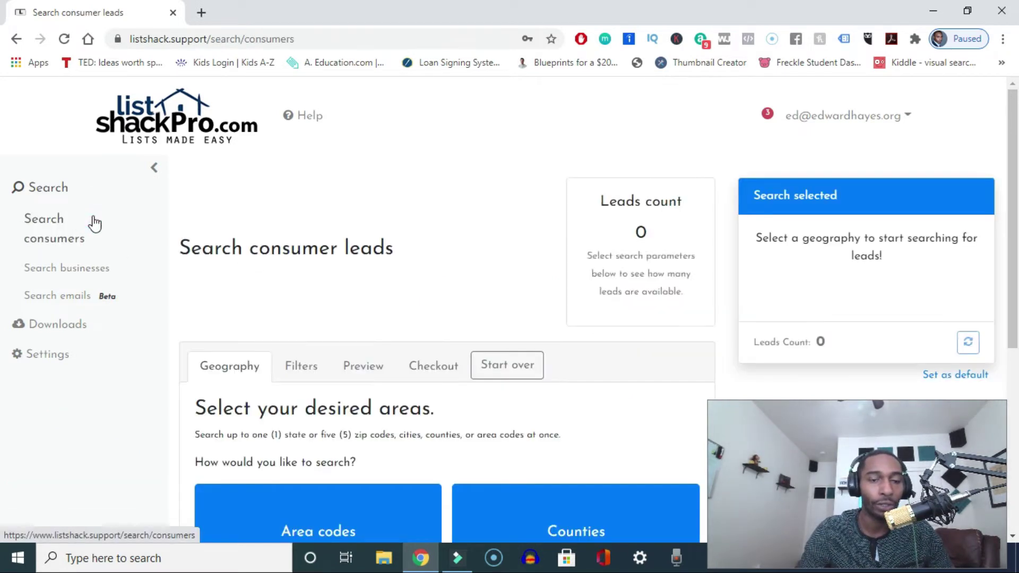
Choose counties as the search geography and add Clark, NV as the desired area.
{"action": "left_click_drag", "start_coordinate": [1017, 174], "coordinate": [985, 346]}
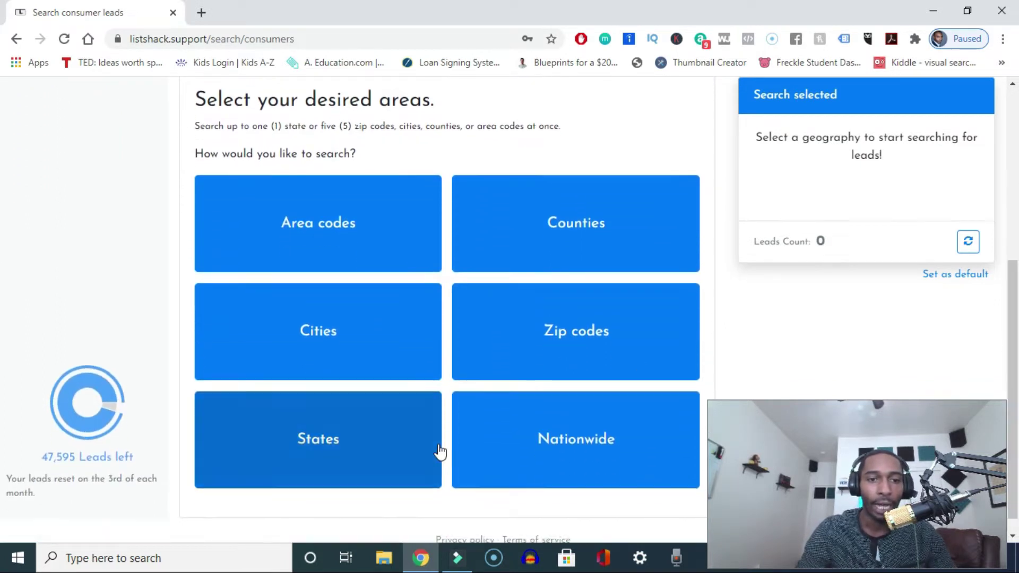
{"action": "left_click", "coordinate": [552, 232]}
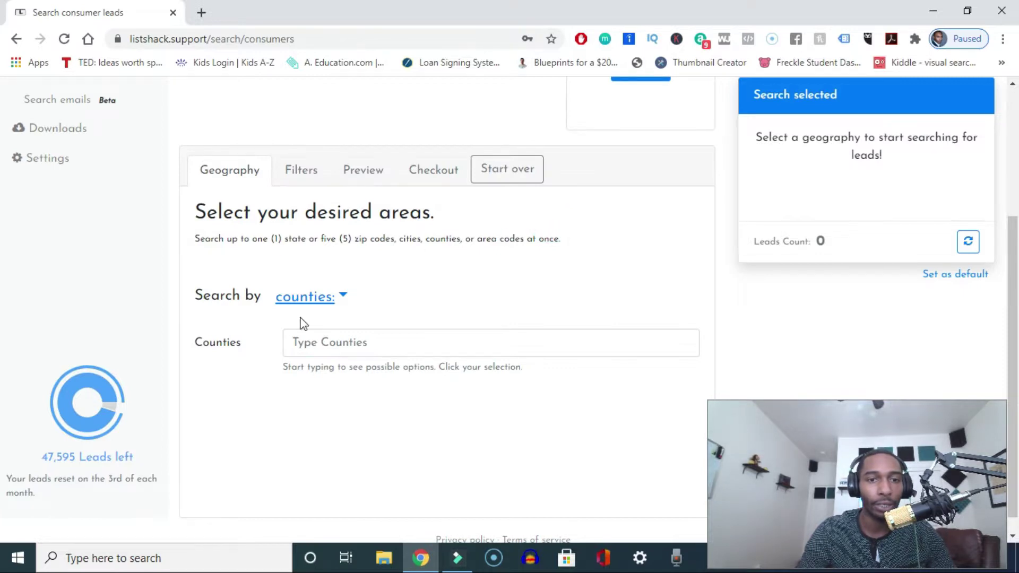
{"action": "left_click", "coordinate": [351, 344]}
{"action": "type", "text": "clar"}
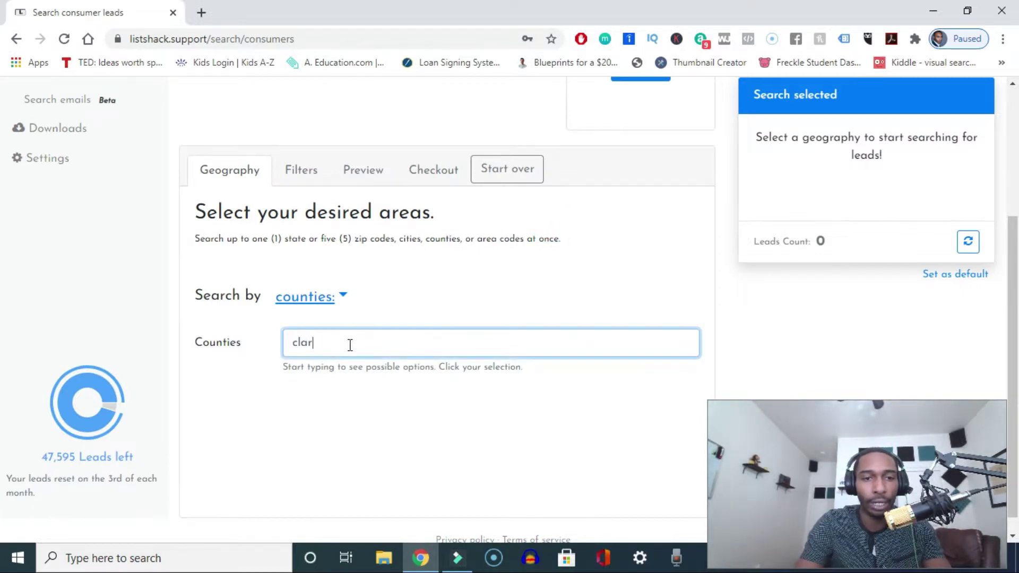
{"action": "key", "text": "Return"}
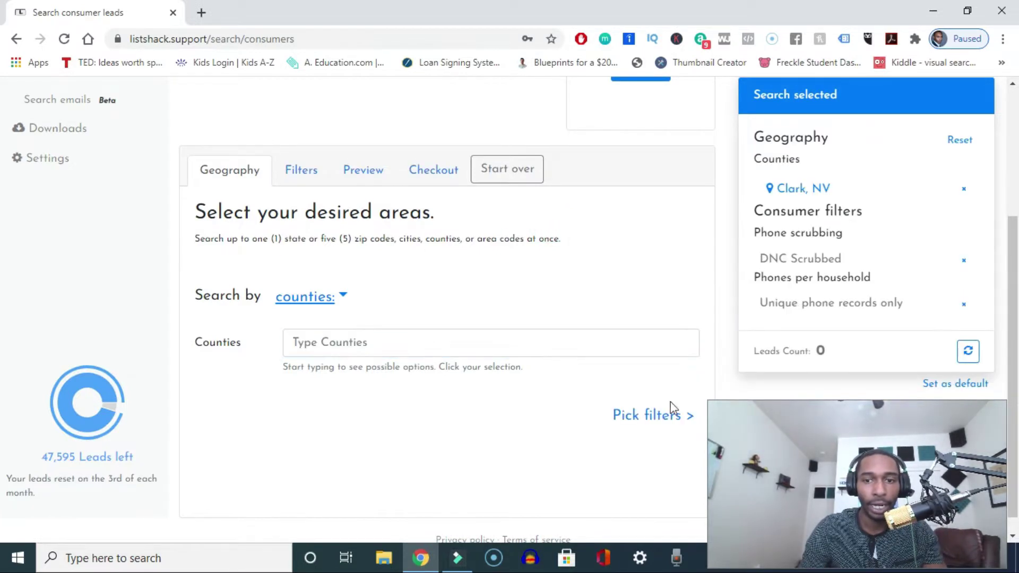
Proceed to the lead filters and set the Cell phones contact preference to Only cell phones.
{"action": "left_click", "coordinate": [641, 417]}
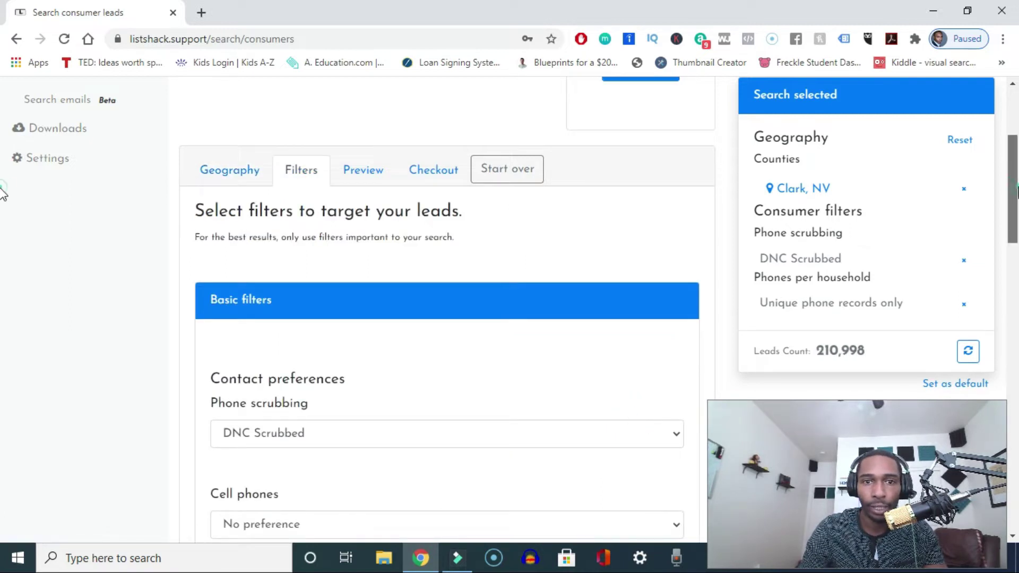
{"action": "scroll", "coordinate": [1, 193], "scroll_direction": "down", "scroll_amount": 1}
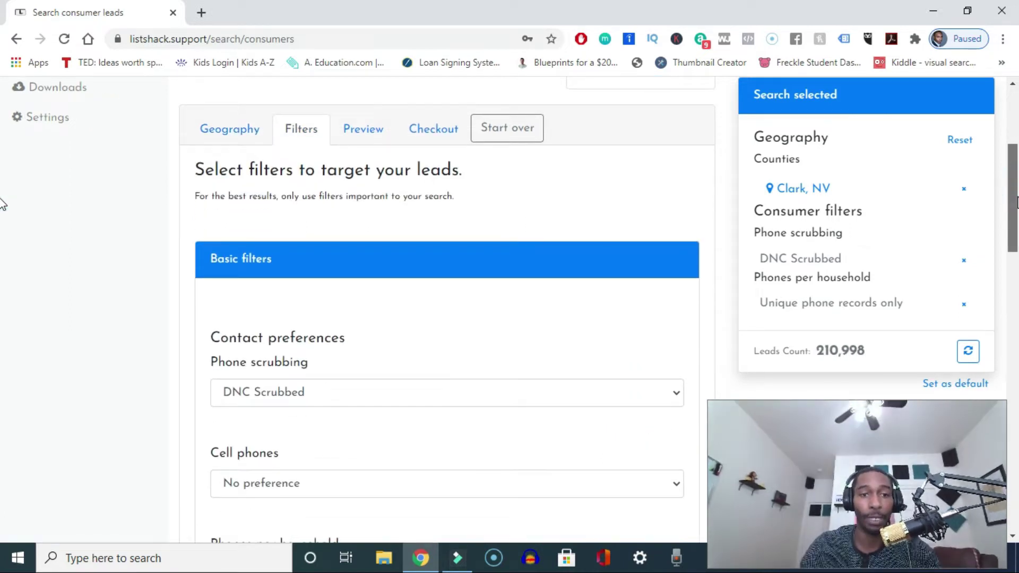
{"action": "scroll", "coordinate": [1, 204], "scroll_direction": "down", "scroll_amount": 3}
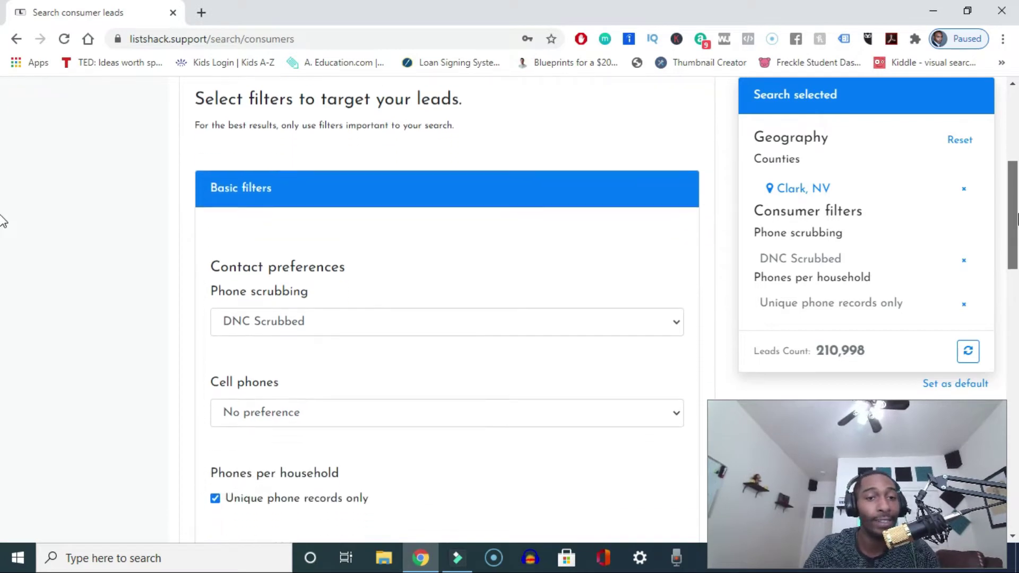
{"action": "scroll", "coordinate": [2, 239], "scroll_direction": "down", "scroll_amount": 1}
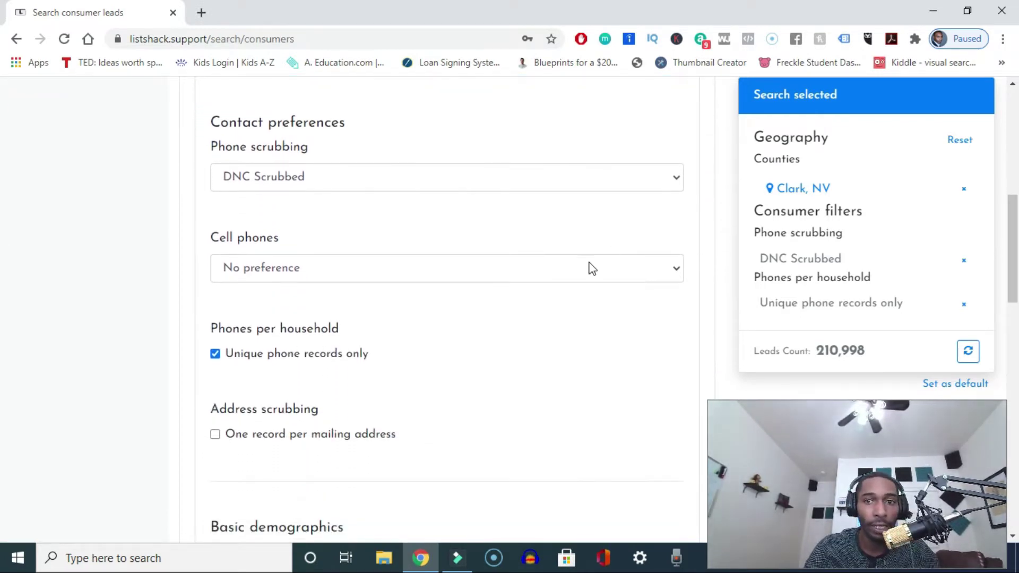
{"action": "left_click", "coordinate": [579, 274]}
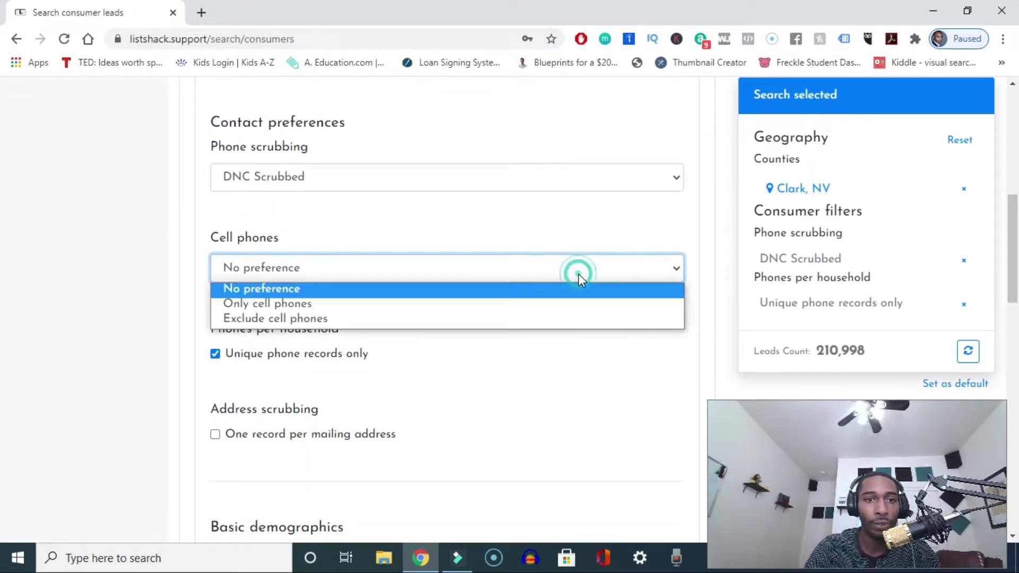
{"action": "left_click", "coordinate": [535, 303]}
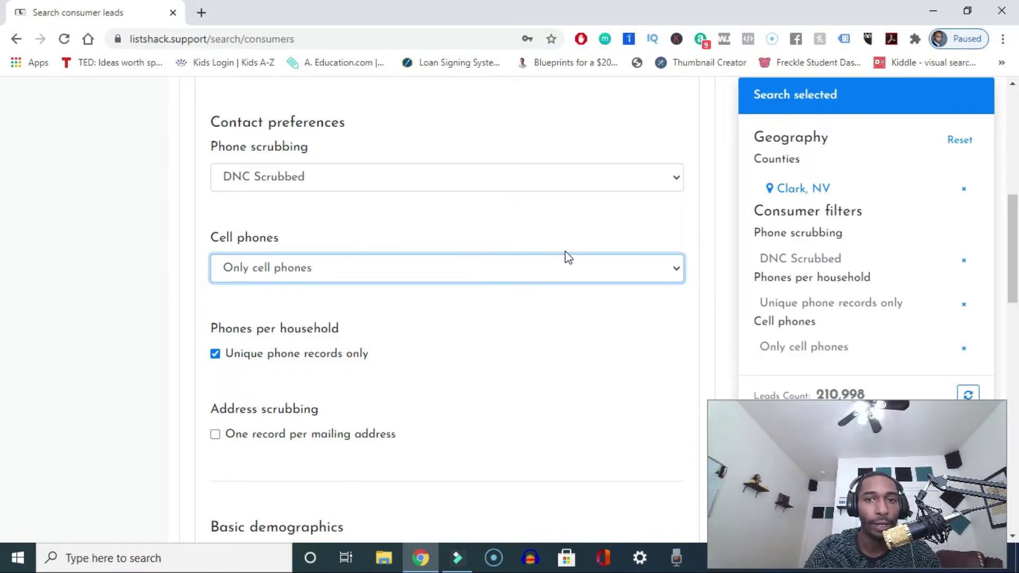
{"action": "left_click", "coordinate": [607, 244]}
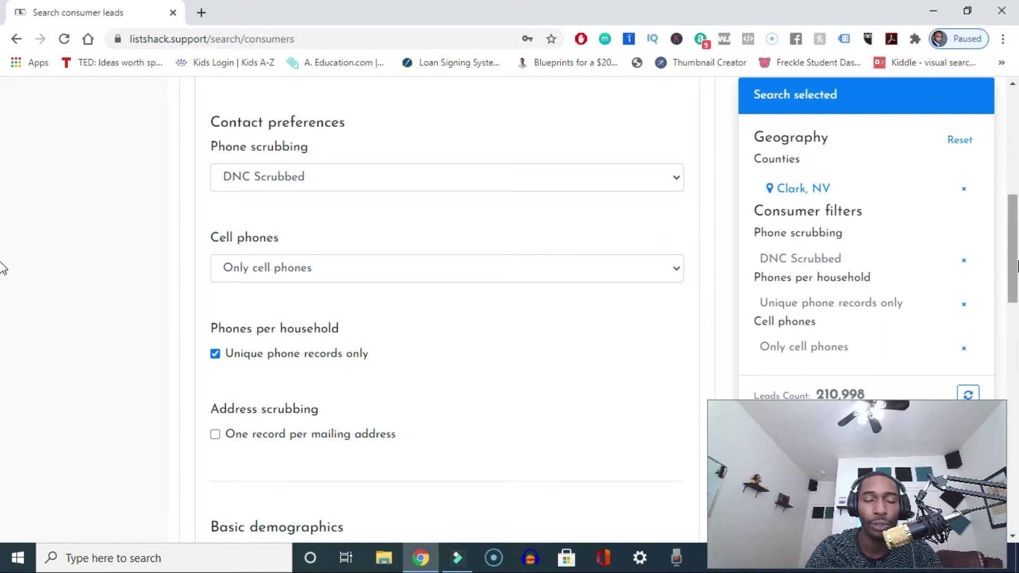
{"action": "scroll", "coordinate": [2, 261], "scroll_direction": "up", "scroll_amount": 1}
{"action": "scroll", "coordinate": [3, 276], "scroll_direction": "down", "scroll_amount": 2}
{"action": "scroll", "coordinate": [3, 282], "scroll_direction": "up", "scroll_amount": 1}
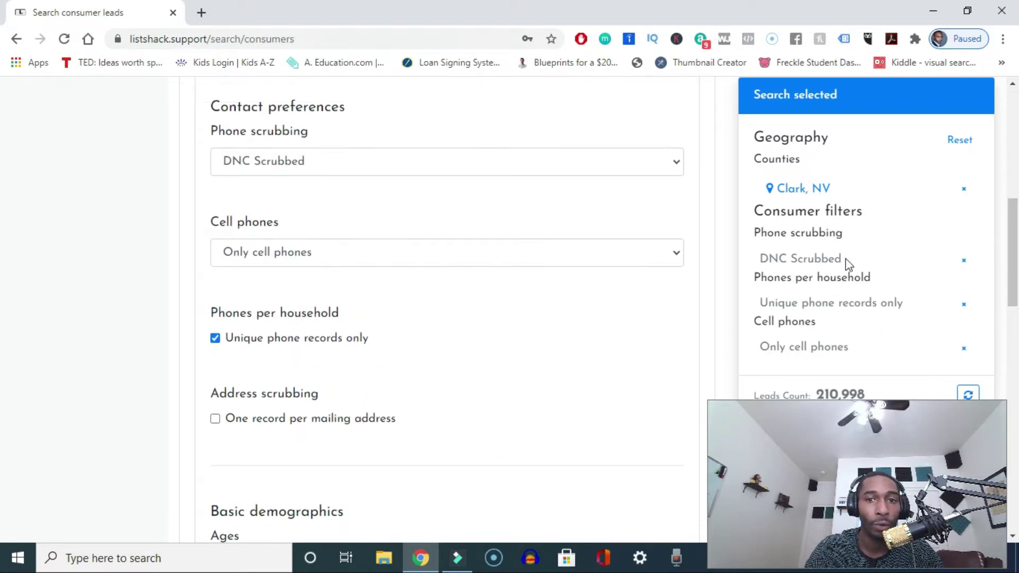
{"action": "left_click", "coordinate": [584, 260]}
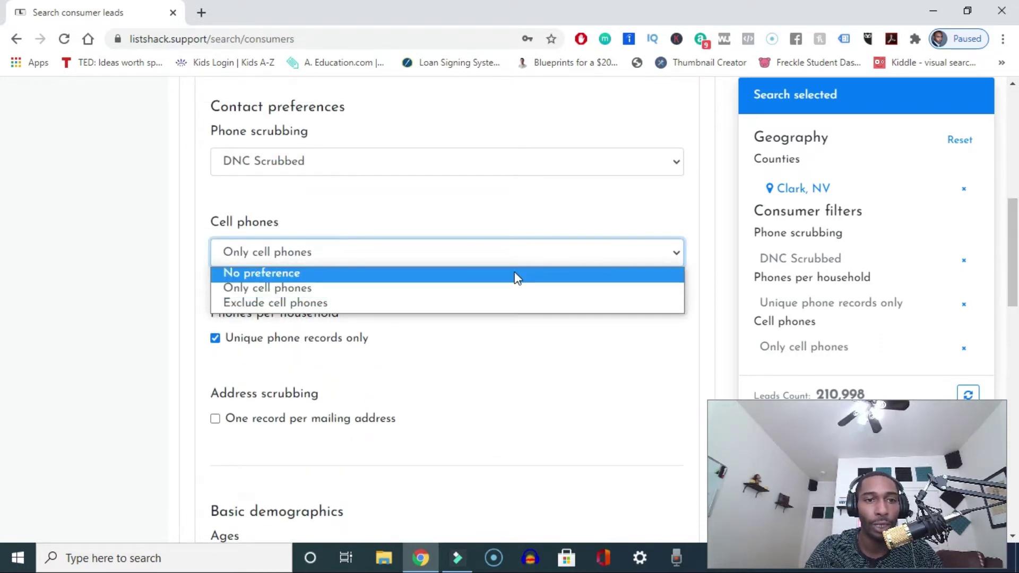
{"action": "left_click", "coordinate": [584, 215]}
Set the minimum age in the basic demographics filters to 40.
{"action": "scroll", "coordinate": [4, 245], "scroll_direction": "down", "scroll_amount": 2}
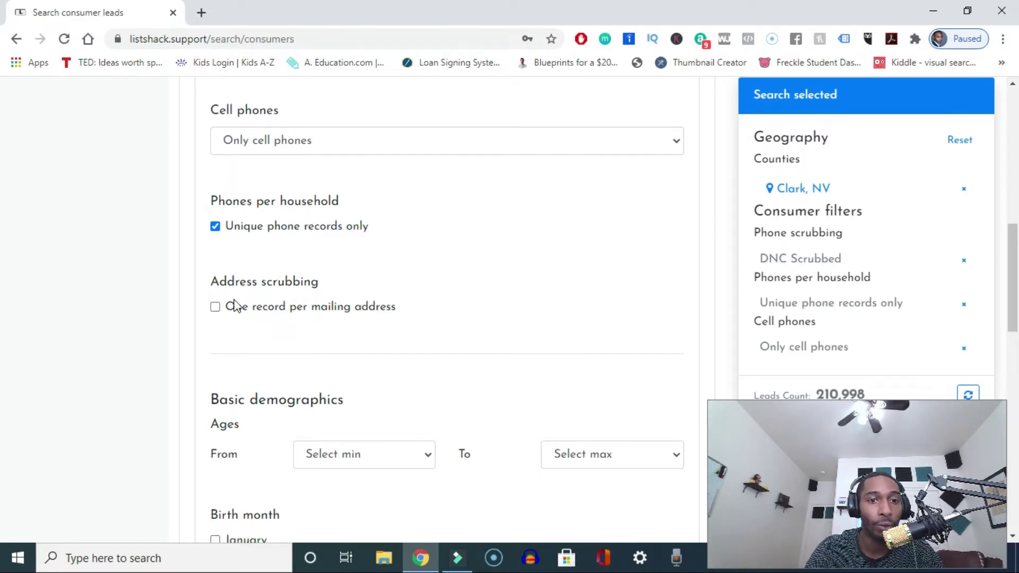
{"action": "scroll", "coordinate": [3, 271], "scroll_direction": "down", "scroll_amount": 4}
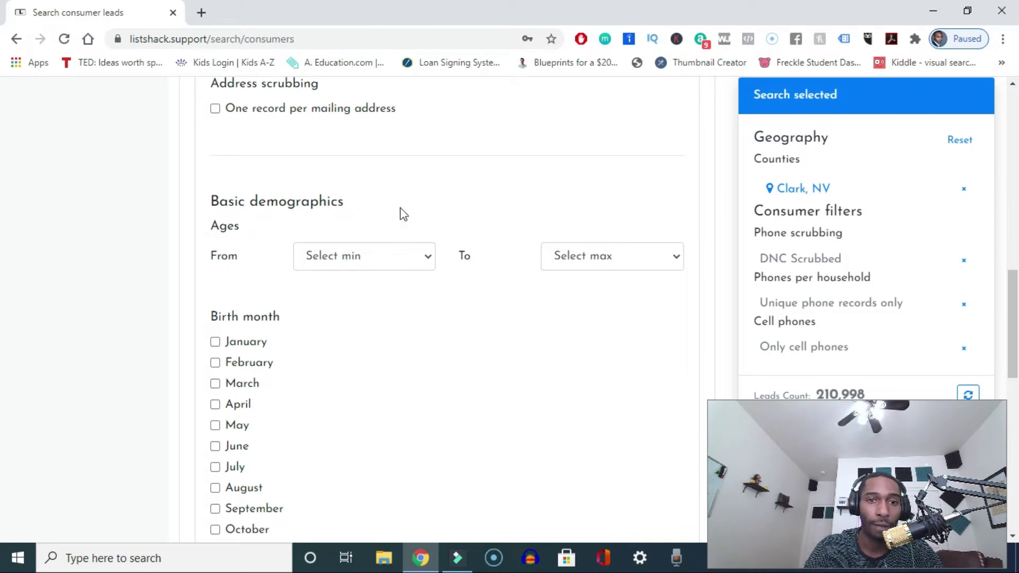
{"action": "left_click", "coordinate": [422, 260]}
{"action": "left_click_drag", "start_coordinate": [429, 300], "coordinate": [433, 343]}
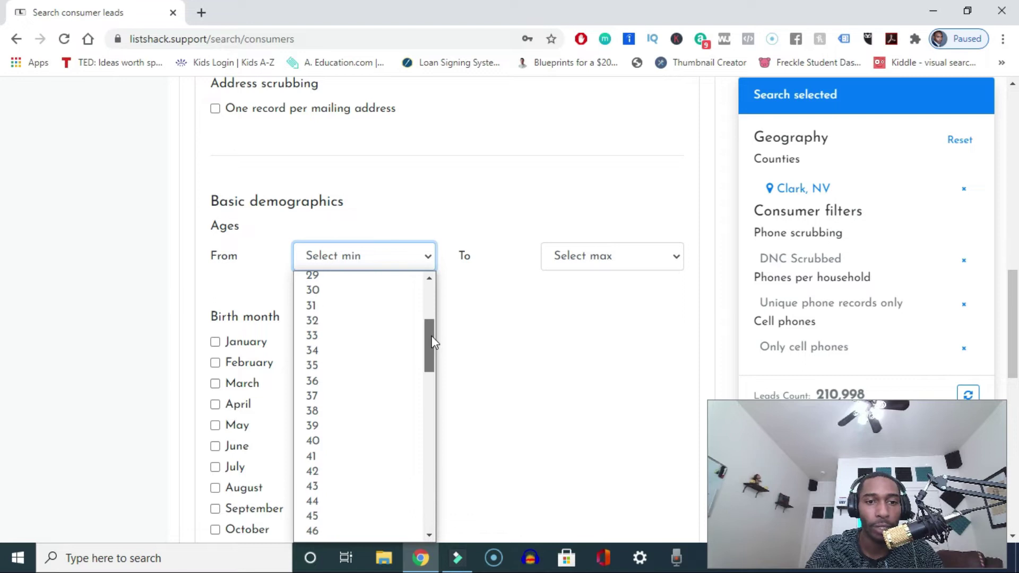
{"action": "left_click", "coordinate": [336, 445]}
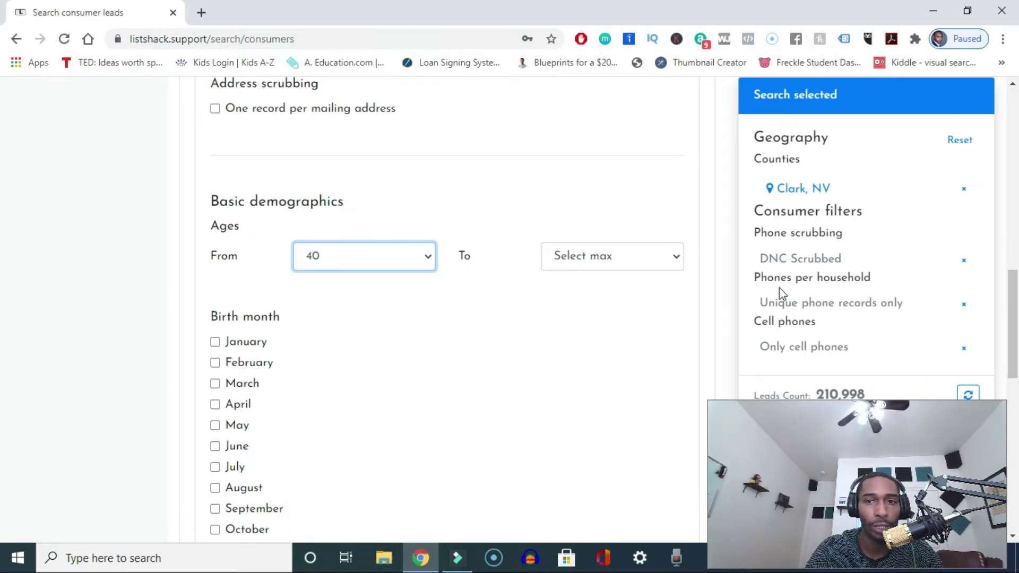
Restrict the leads to the Home owner option under home owner status.
{"action": "scroll", "coordinate": [3, 303], "scroll_direction": "down", "scroll_amount": 5}
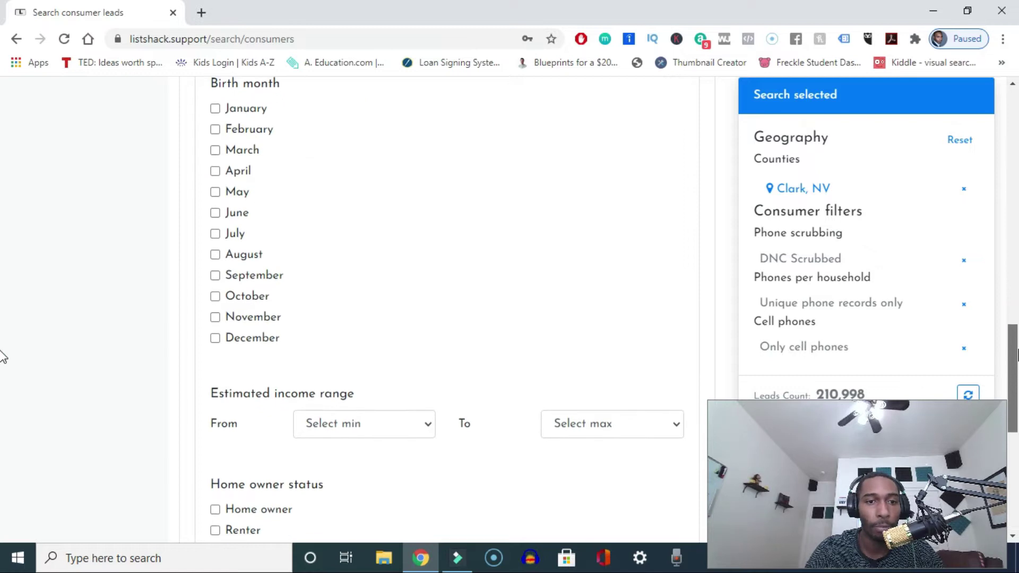
{"action": "scroll", "coordinate": [2, 362], "scroll_direction": "down", "scroll_amount": 2}
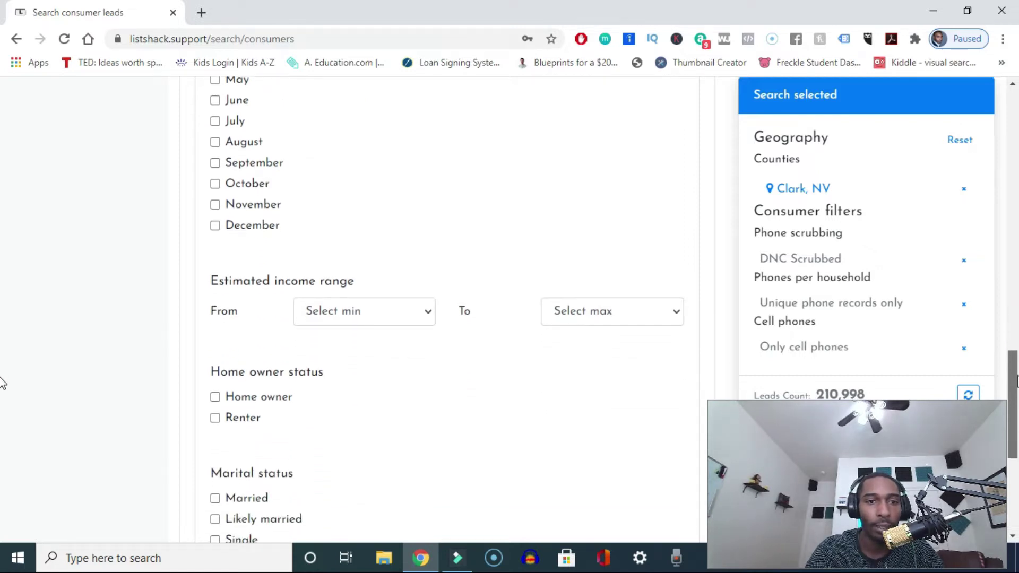
{"action": "scroll", "coordinate": [2, 386], "scroll_direction": "down", "scroll_amount": 1}
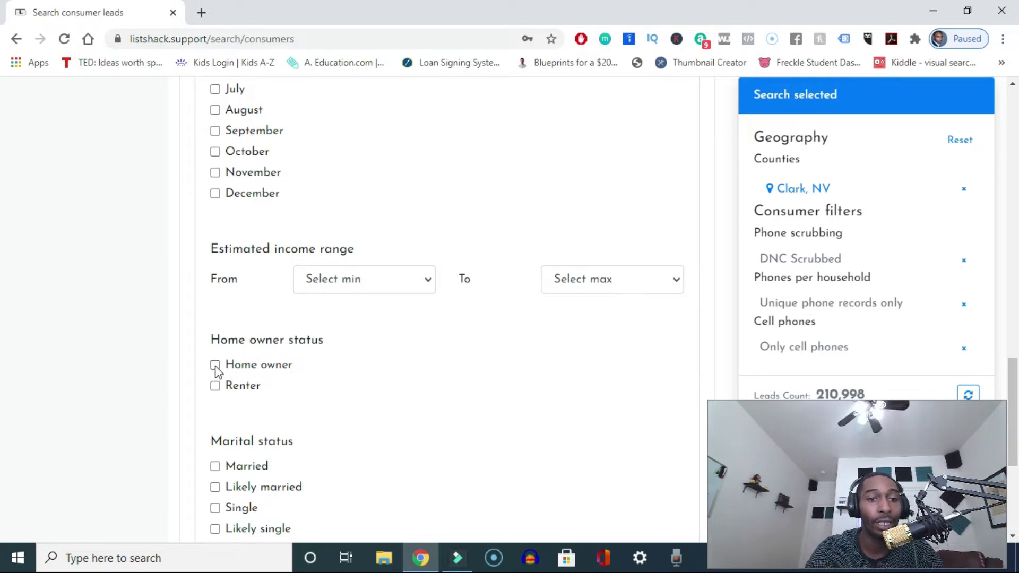
{"action": "left_click_drag", "start_coordinate": [202, 346], "coordinate": [318, 345]}
{"action": "left_click", "coordinate": [382, 372]}
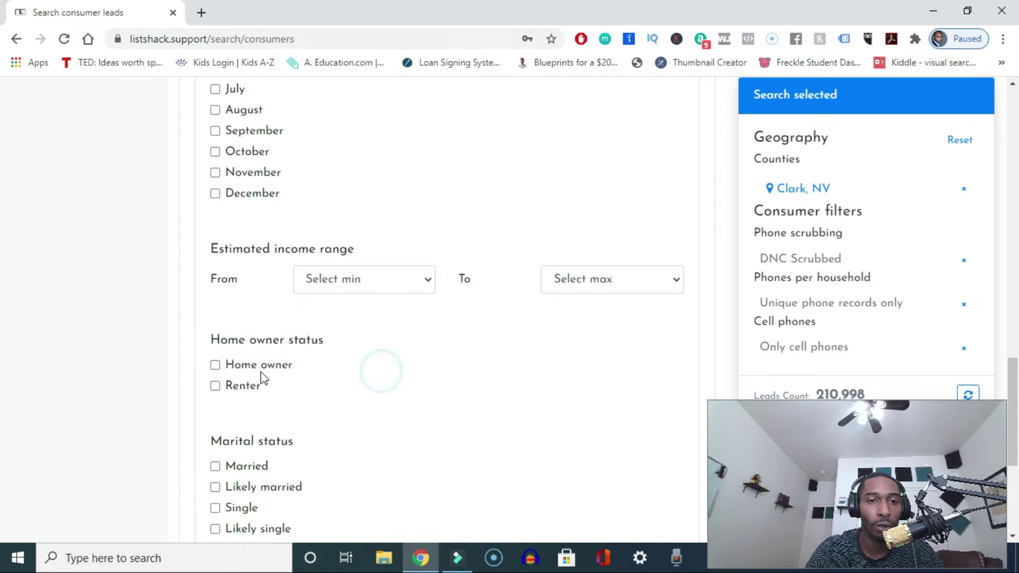
{"action": "left_click", "coordinate": [215, 366]}
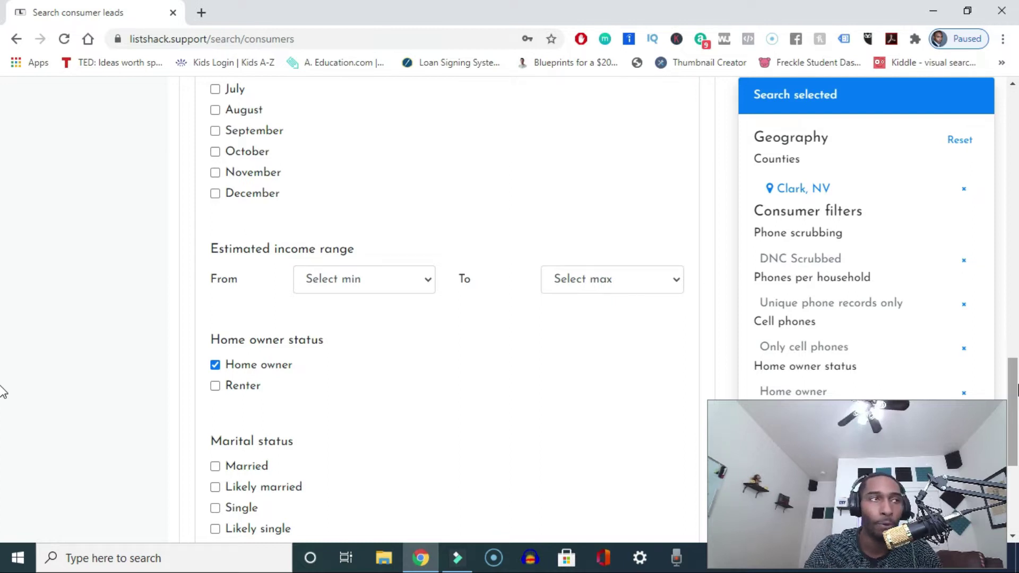
Expand the advanced lead filters and go to the property information criteria.
{"action": "scroll", "coordinate": [673, 441], "scroll_direction": "down", "scroll_amount": 3}
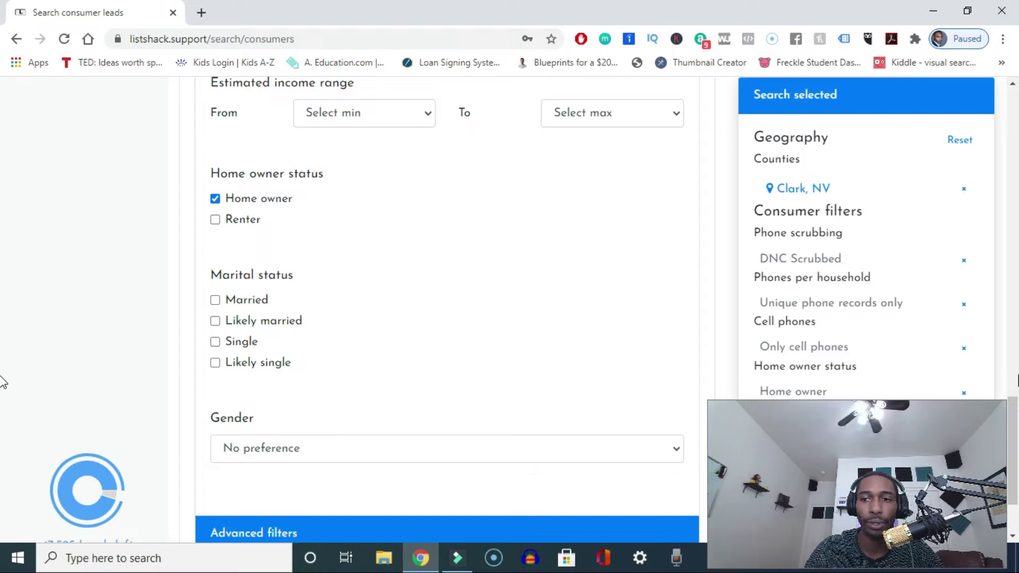
{"action": "scroll", "coordinate": [2, 409], "scroll_direction": "down", "scroll_amount": 1}
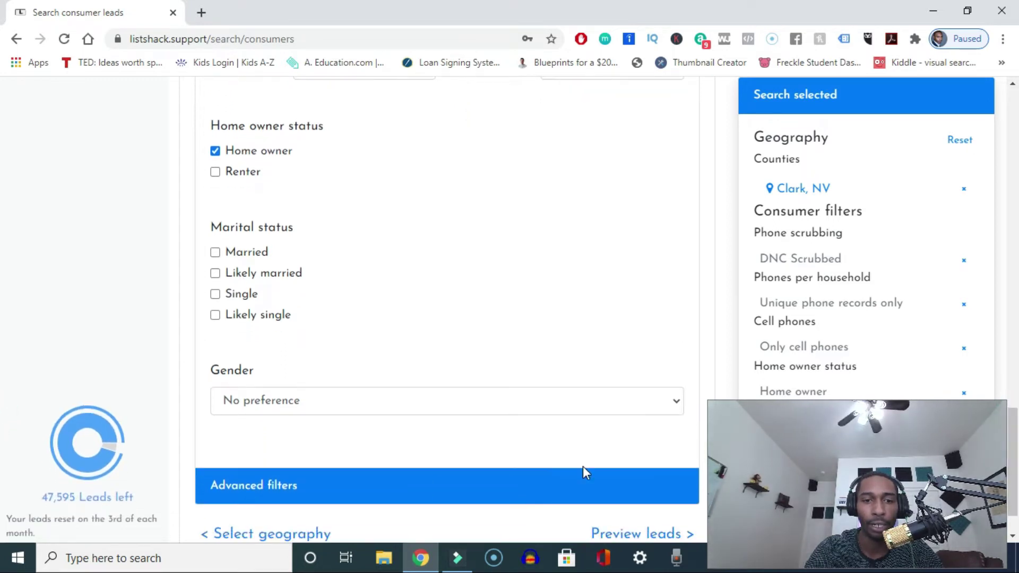
{"action": "left_click", "coordinate": [266, 485]}
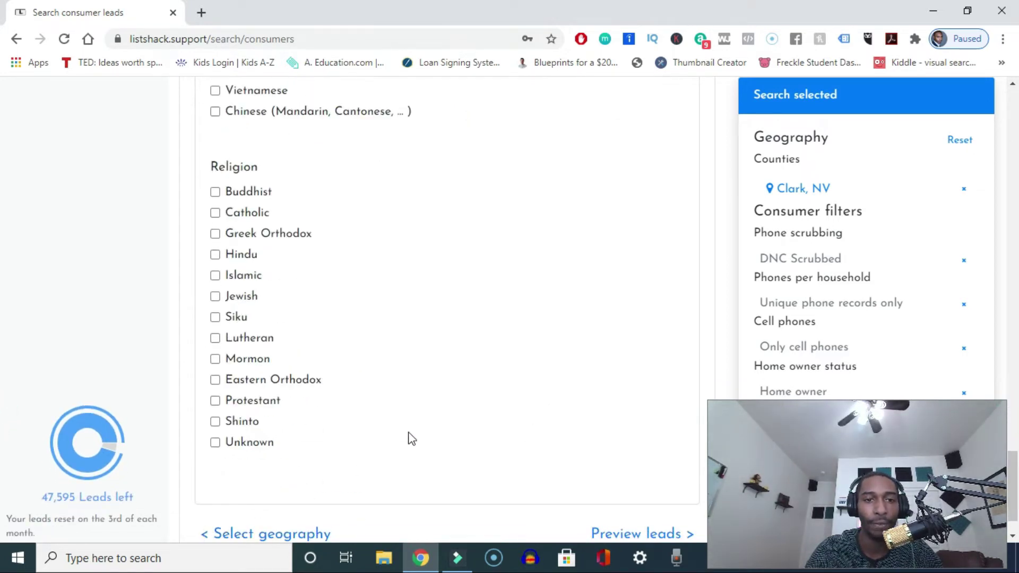
{"action": "scroll", "coordinate": [3, 510], "scroll_direction": "up", "scroll_amount": 6}
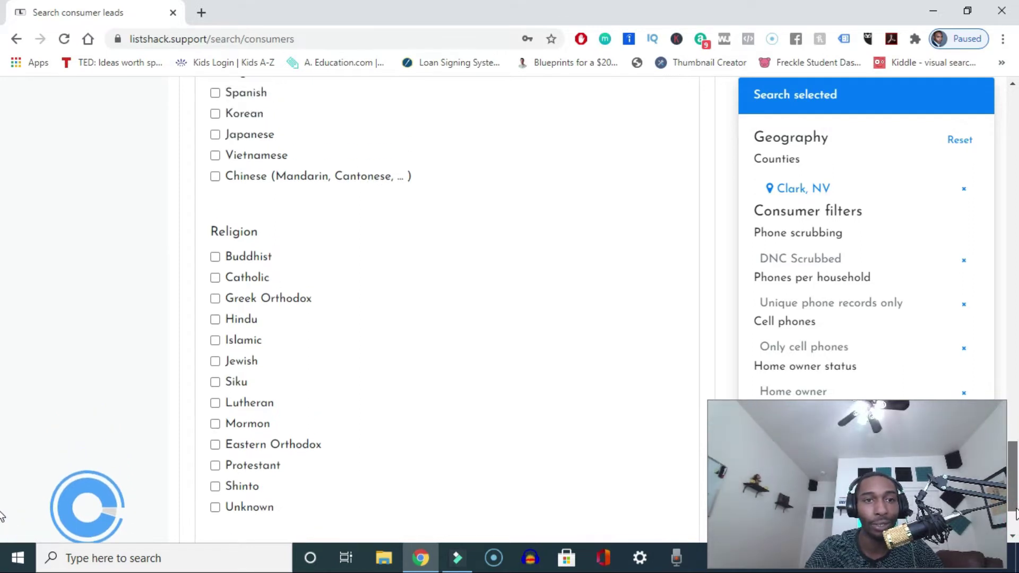
{"action": "left_click_drag", "start_coordinate": [1010, 470], "coordinate": [1010, 232]}
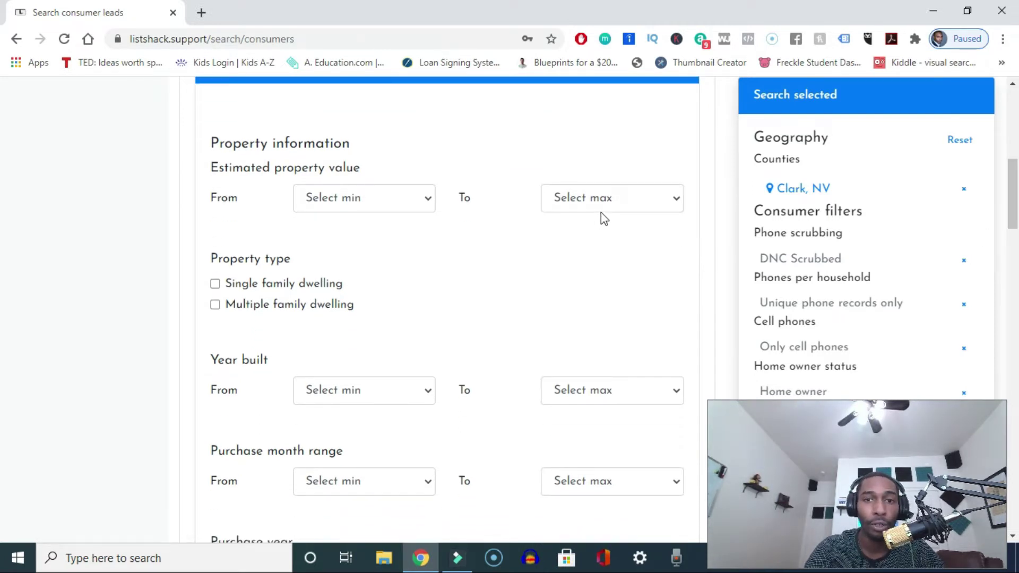
Set the maximum estimated property value to $300K - $349K and include both Single family dwelling and Multiple family dwelling property types.
{"action": "left_click", "coordinate": [604, 206]}
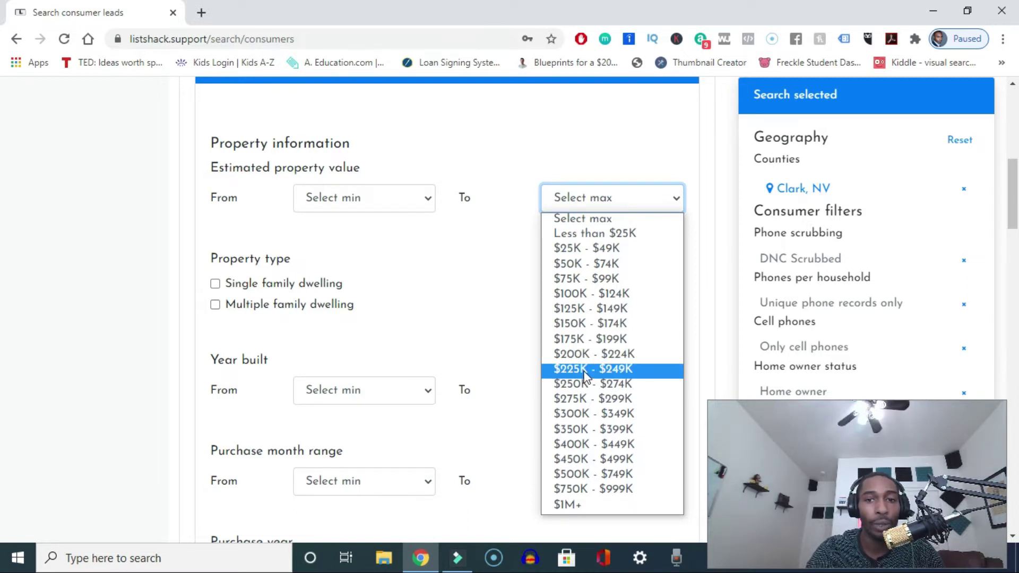
{"action": "left_click", "coordinate": [636, 370]}
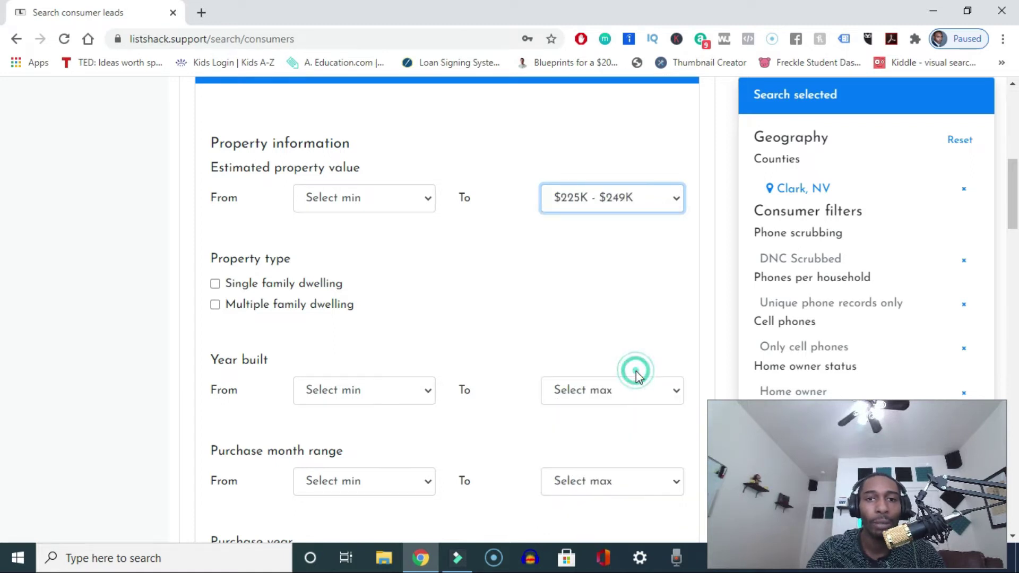
{"action": "left_click", "coordinate": [594, 204]}
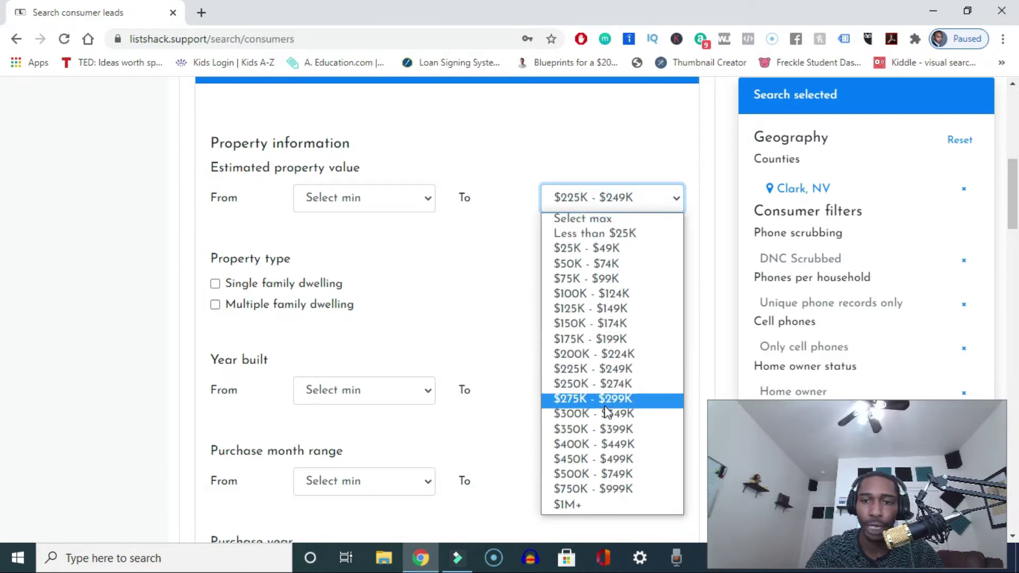
{"action": "left_click", "coordinate": [605, 419]}
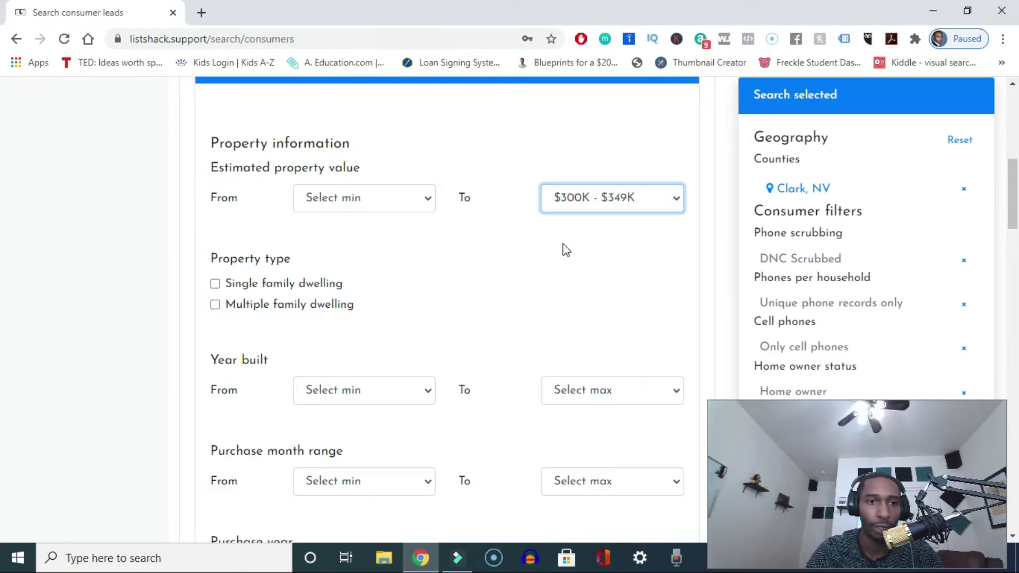
{"action": "left_click", "coordinate": [215, 284]}
{"action": "left_click", "coordinate": [215, 305]}
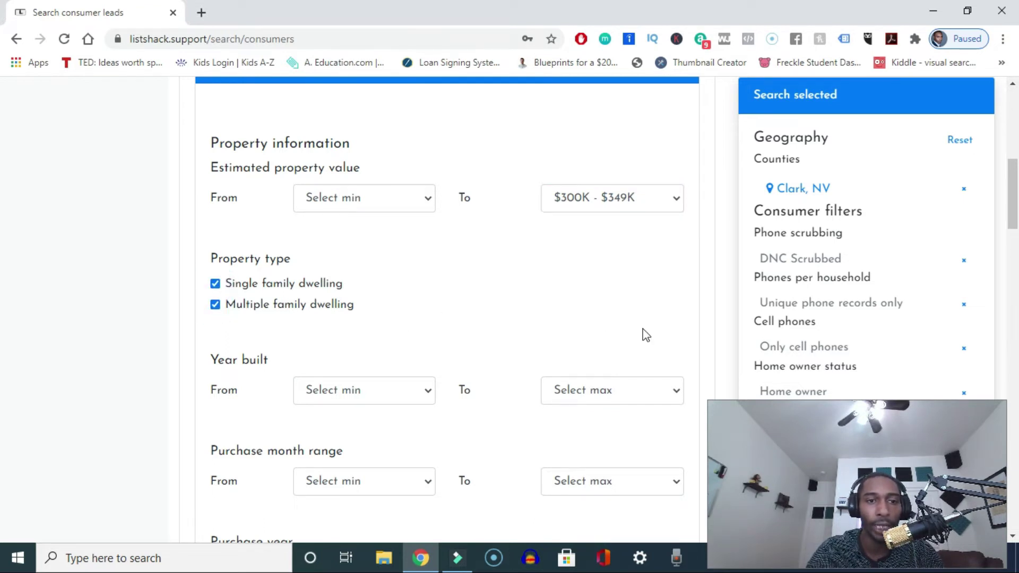
Set the Has mortgage filter under mortgage information to No.
{"action": "left_click_drag", "start_coordinate": [1015, 221], "coordinate": [1000, 376]}
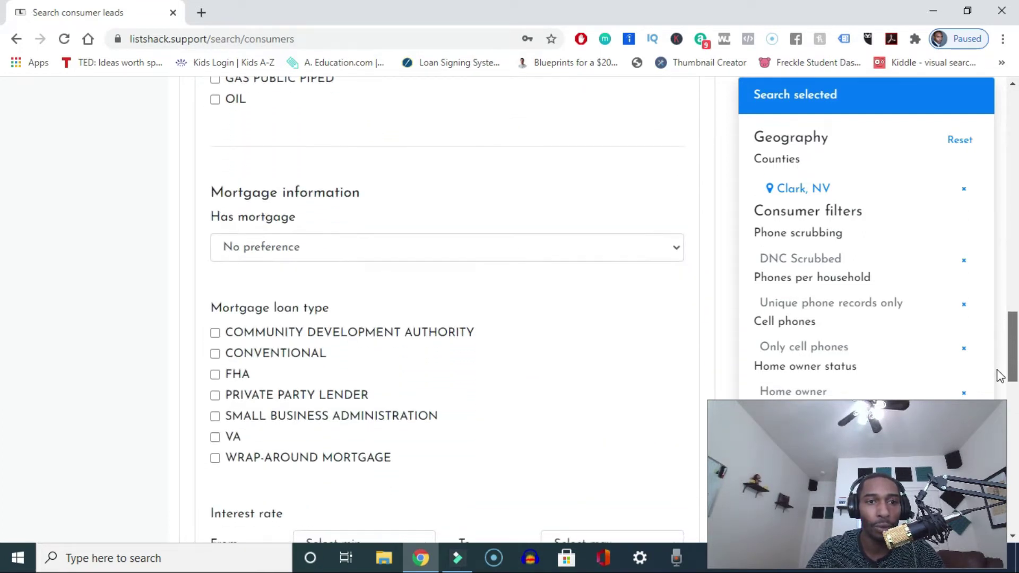
{"action": "left_click", "coordinate": [587, 246]}
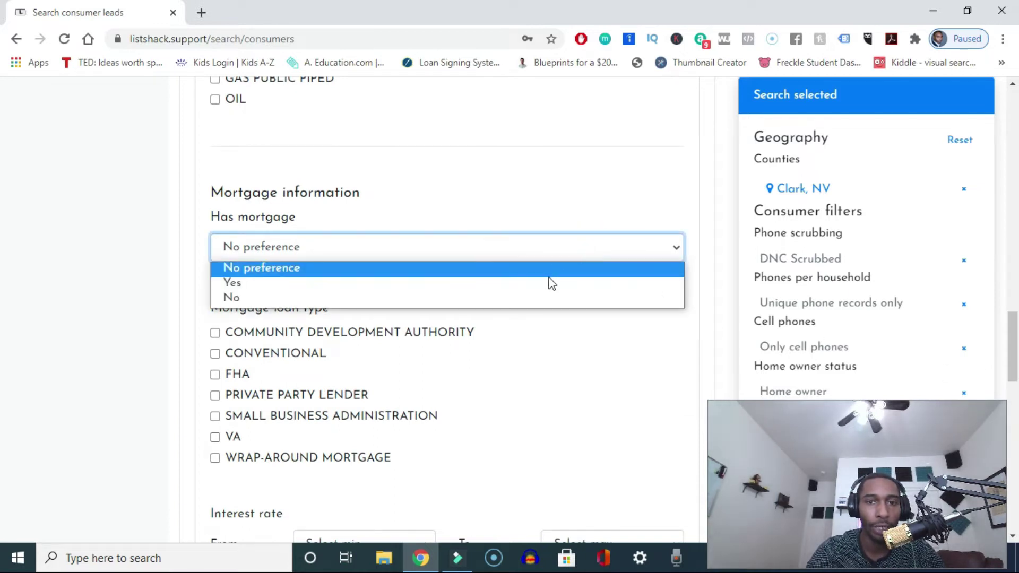
{"action": "left_click", "coordinate": [539, 298]}
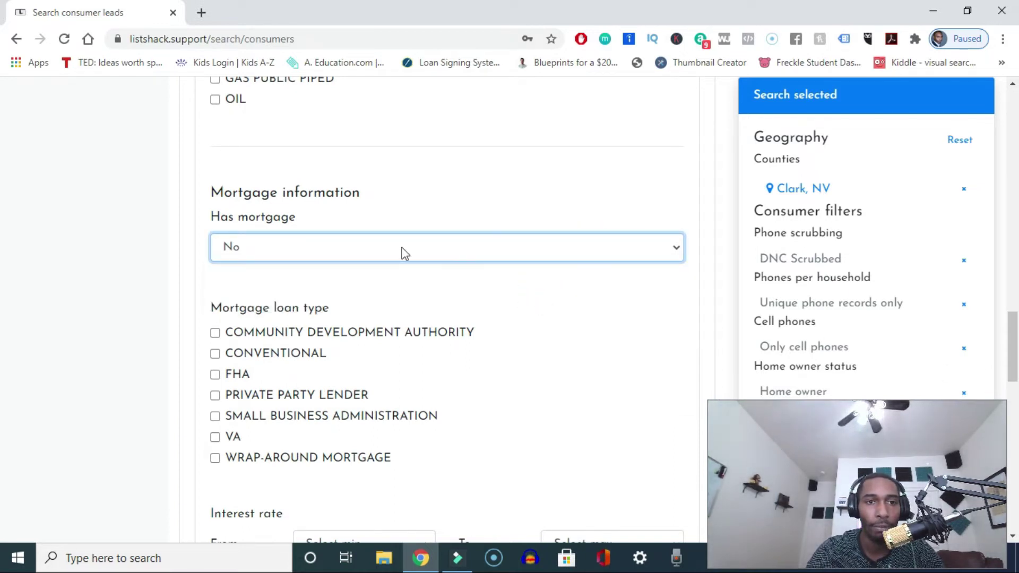
{"action": "left_click", "coordinate": [589, 319]}
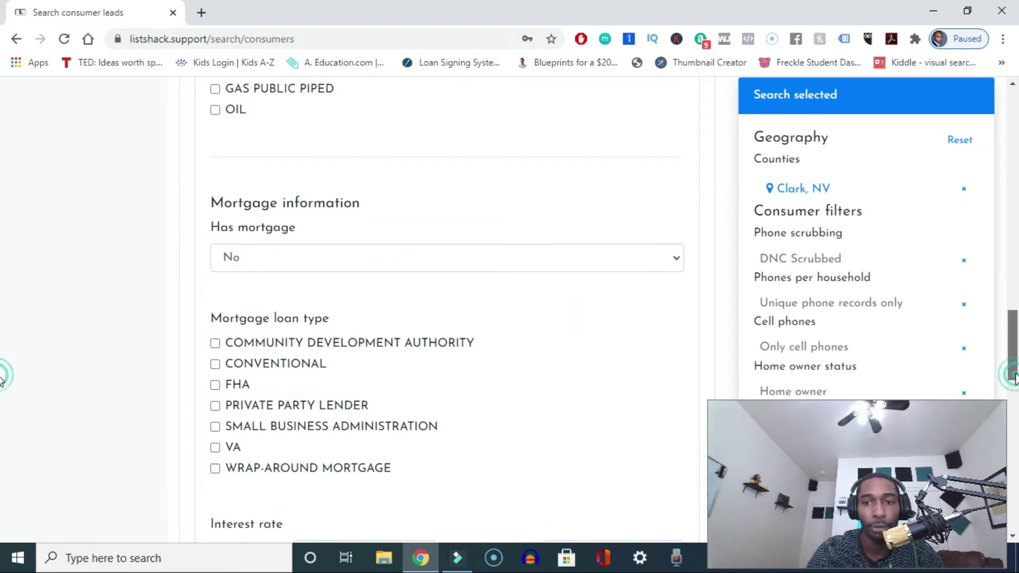
{"action": "scroll", "coordinate": [3, 388], "scroll_direction": "down", "scroll_amount": 2}
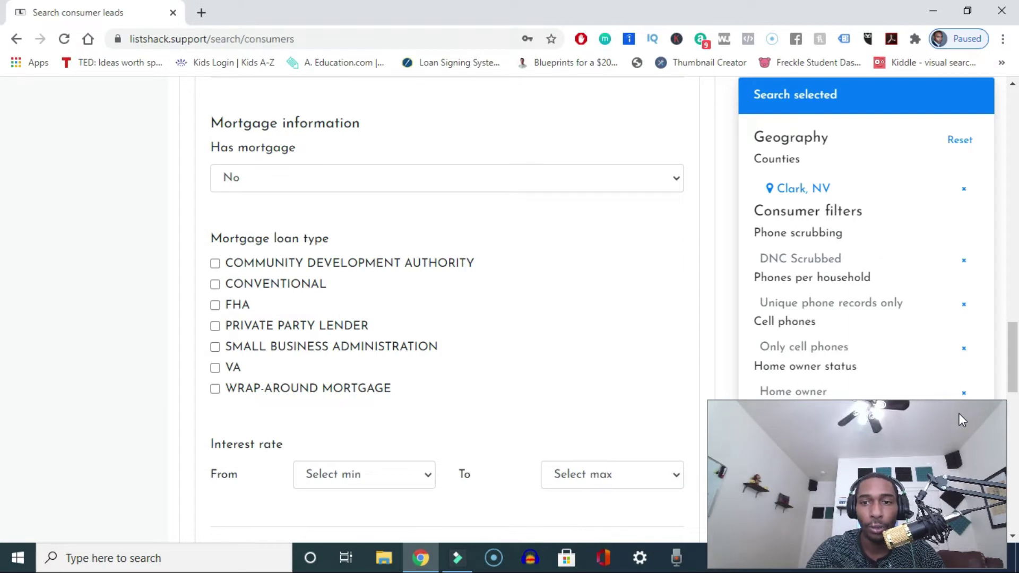
{"action": "left_click", "coordinate": [933, 416]}
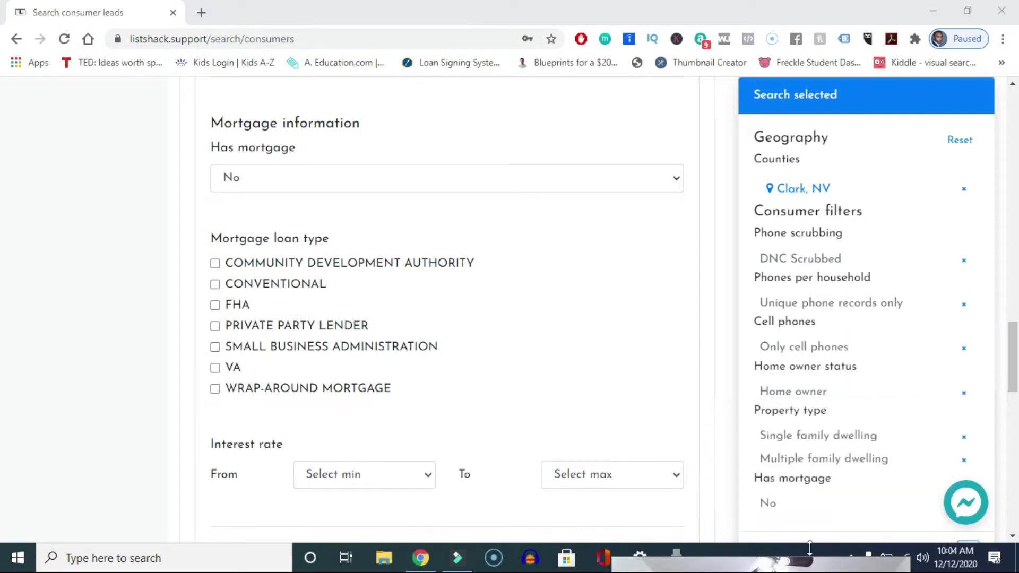
{"action": "left_click_drag", "start_coordinate": [799, 570], "coordinate": [874, 418]}
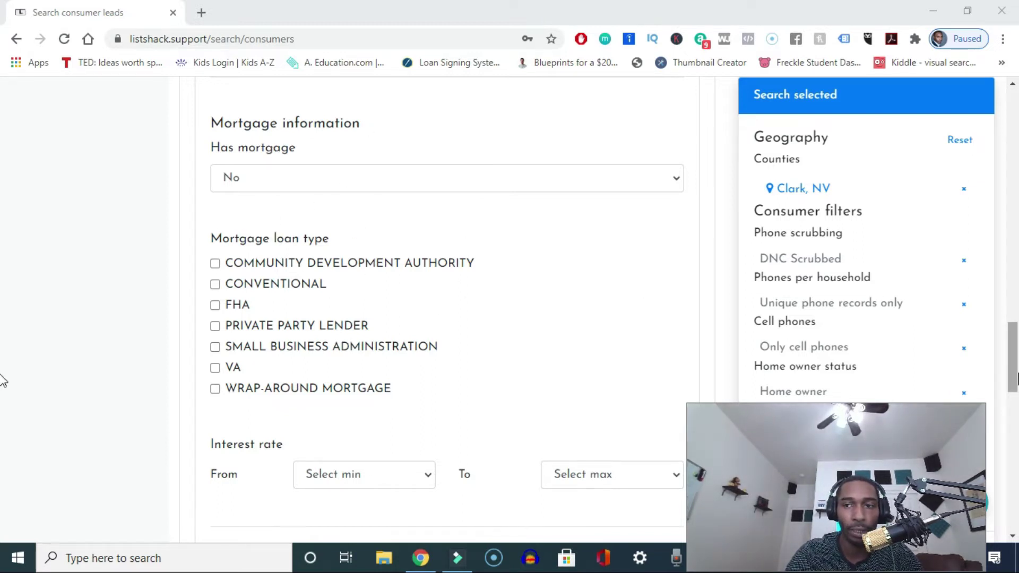
Set the maximum credit rating in the financial filters to 500 - 549.
{"action": "left_click_drag", "start_coordinate": [1016, 381], "coordinate": [1016, 431]}
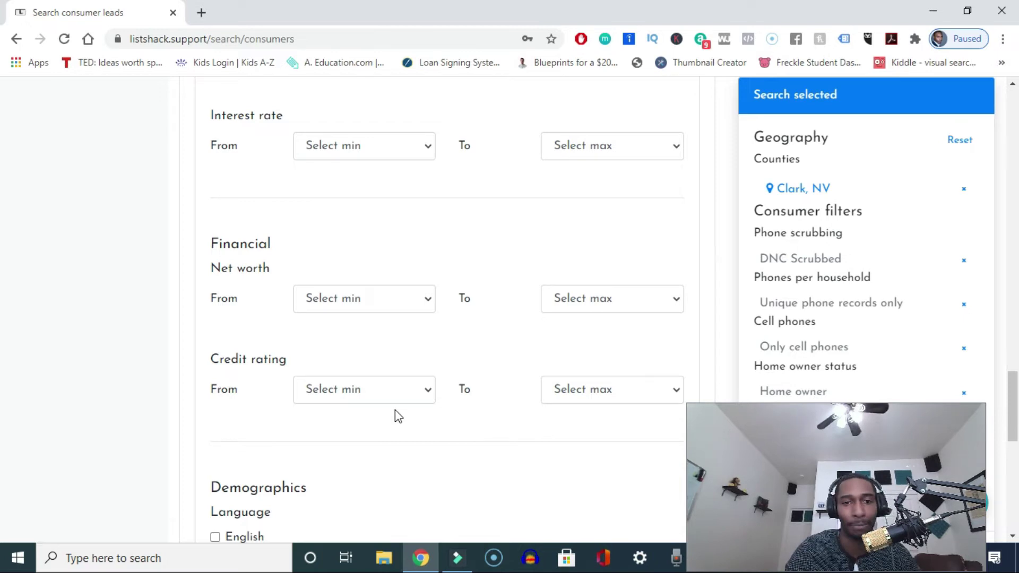
{"action": "left_click", "coordinate": [588, 400]}
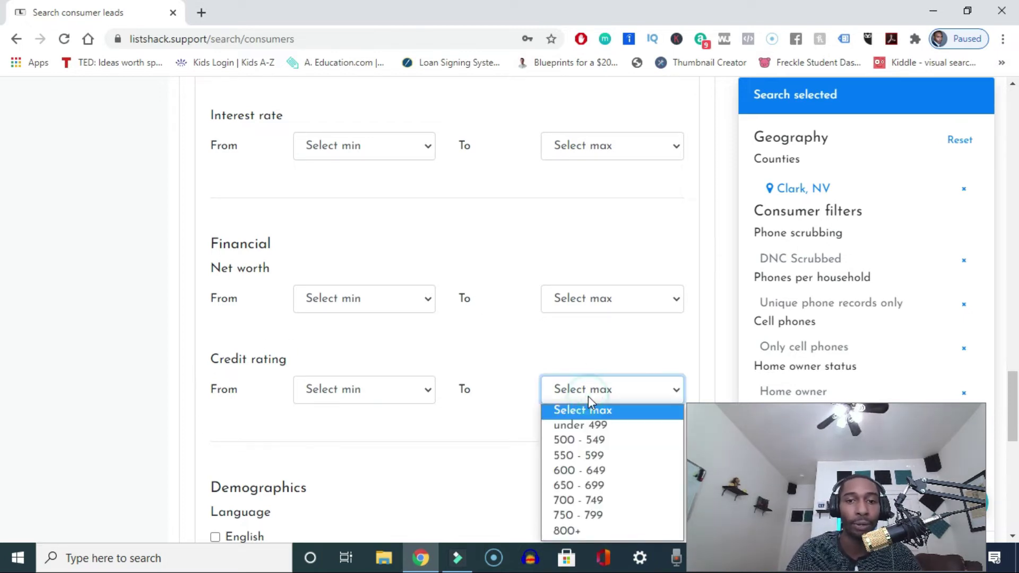
{"action": "left_click", "coordinate": [599, 442]}
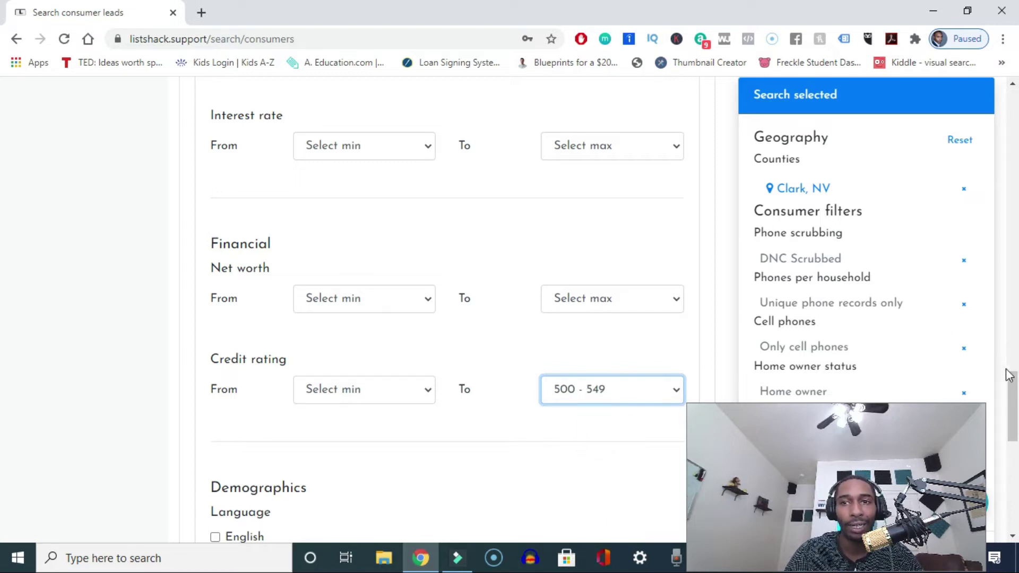
Proceed to the preview of the sales leads and check the leads count for the selected criteria.
{"action": "scroll", "coordinate": [1014, 415], "scroll_direction": "down", "scroll_amount": 1}
{"action": "left_click_drag", "start_coordinate": [1014, 416], "coordinate": [1014, 423]}
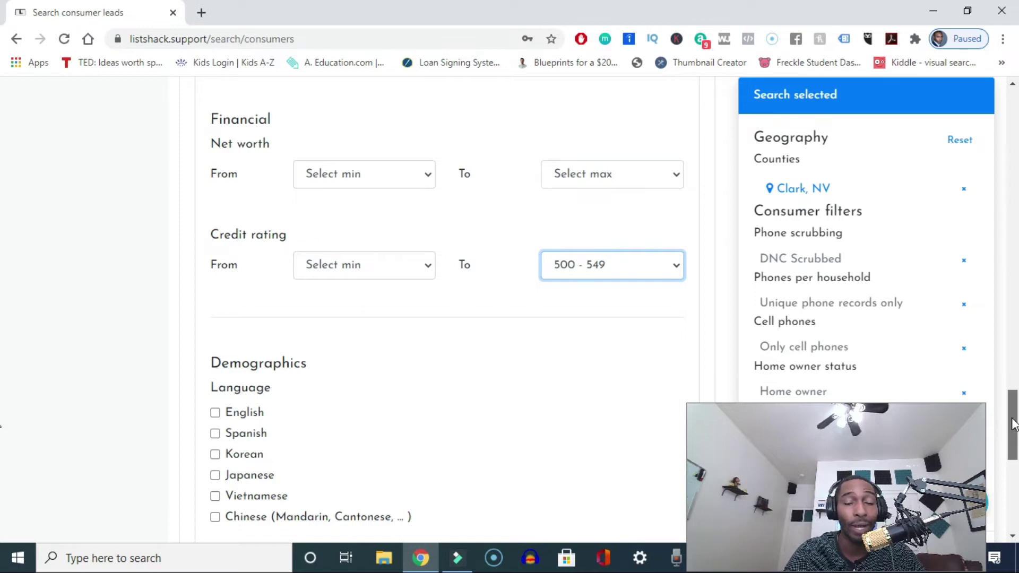
{"action": "left_click_drag", "start_coordinate": [1014, 423], "coordinate": [1016, 389]}
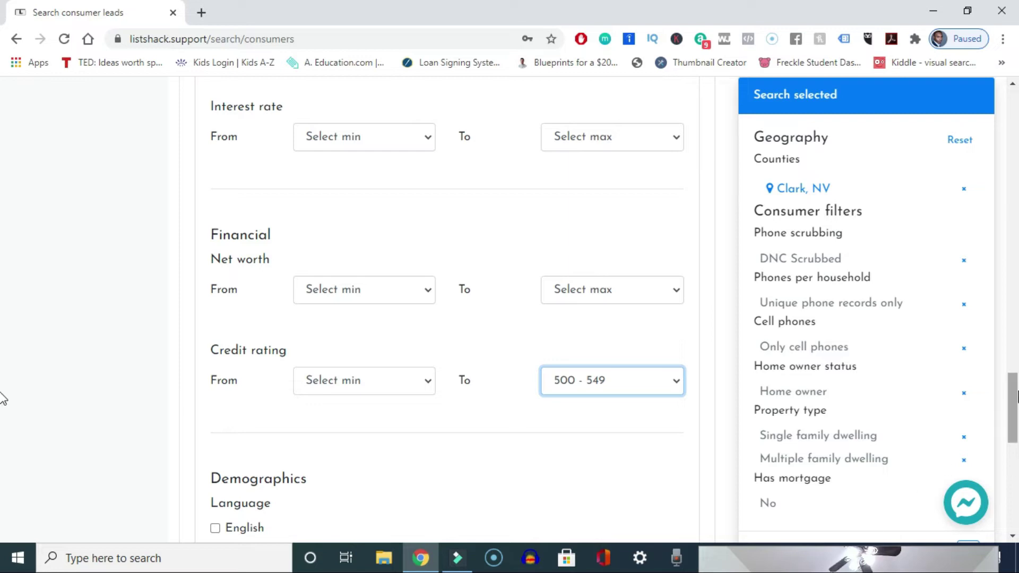
{"action": "left_click_drag", "start_coordinate": [1015, 396], "coordinate": [1014, 491]}
{"action": "left_click", "coordinate": [618, 475]}
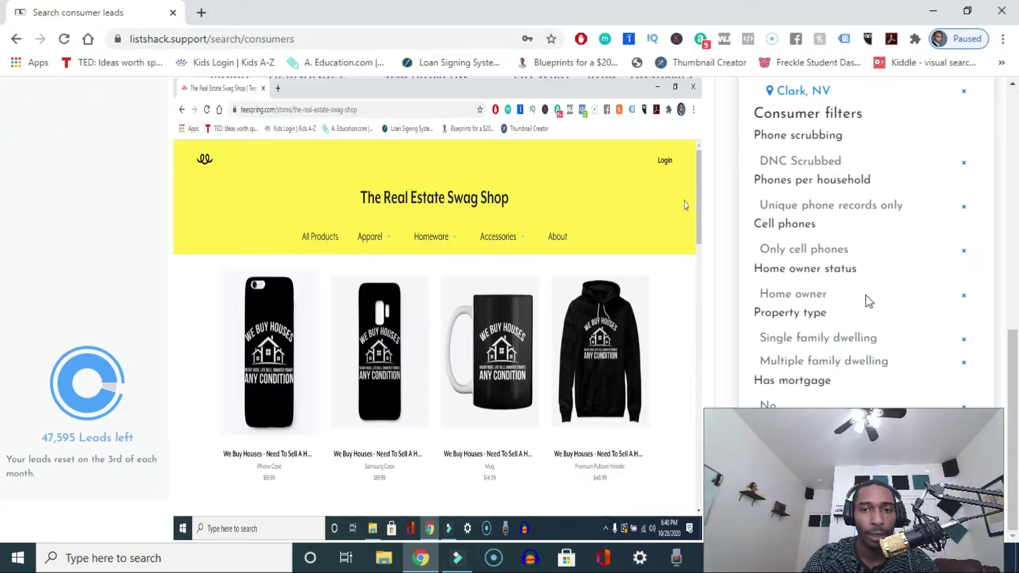
{"action": "left_click_drag", "start_coordinate": [1016, 342], "coordinate": [1014, 118]}
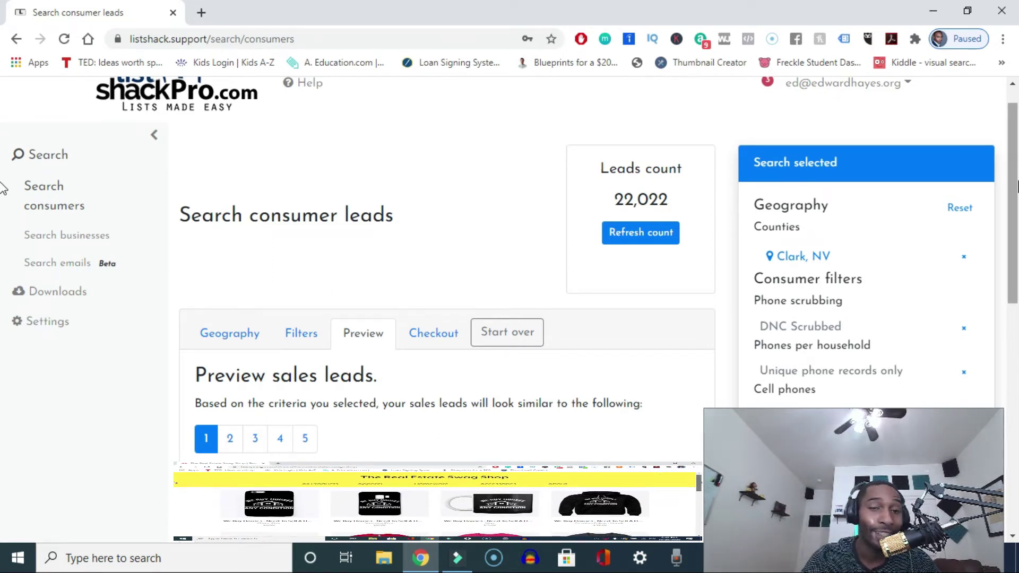
{"action": "mouse_move", "coordinate": [1018, 181]}
{"action": "left_mouse_down"}
{"action": "mouse_move", "coordinate": [1017, 157]}
{"action": "mouse_move", "coordinate": [1018, 177]}
{"action": "left_mouse_up"}
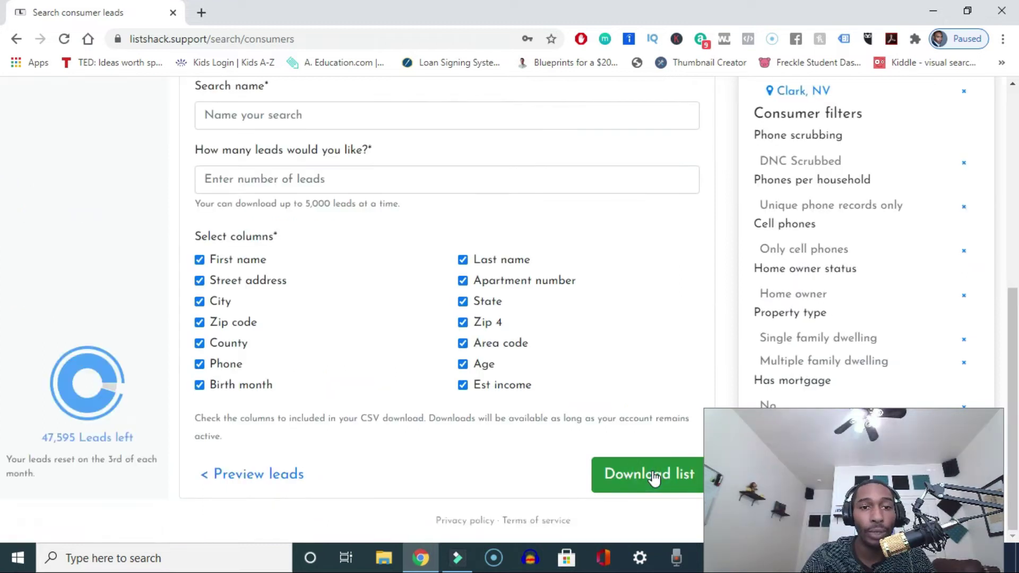
At checkout, name the search Las Vegas and set the number of leads to 5000.
{"action": "scroll", "coordinate": [1017, 272], "scroll_direction": "up", "scroll_amount": 2}
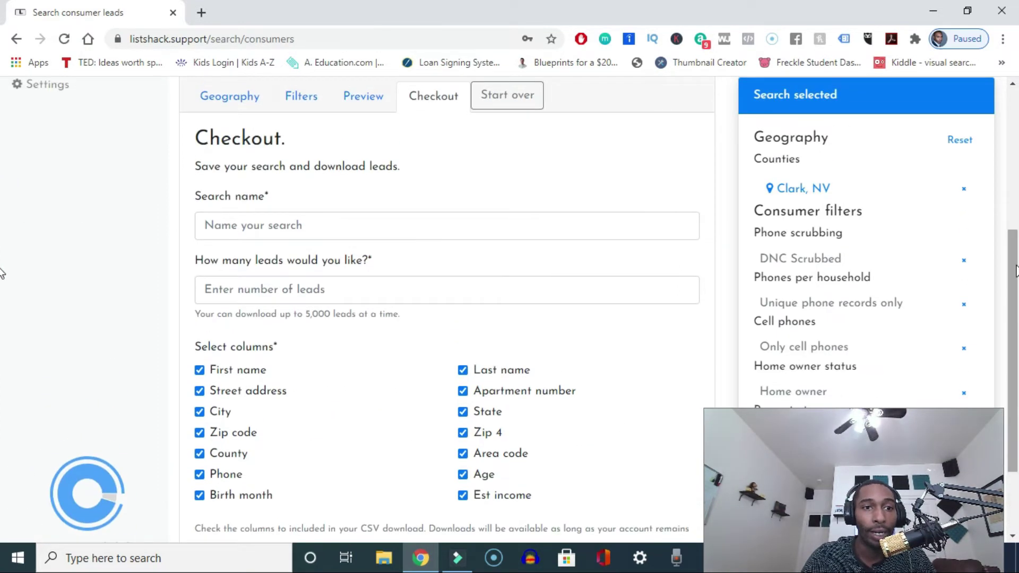
{"action": "left_click", "coordinate": [605, 221]}
{"action": "type", "text": "Las Vegas"}
{"action": "key", "text": "Tab"}
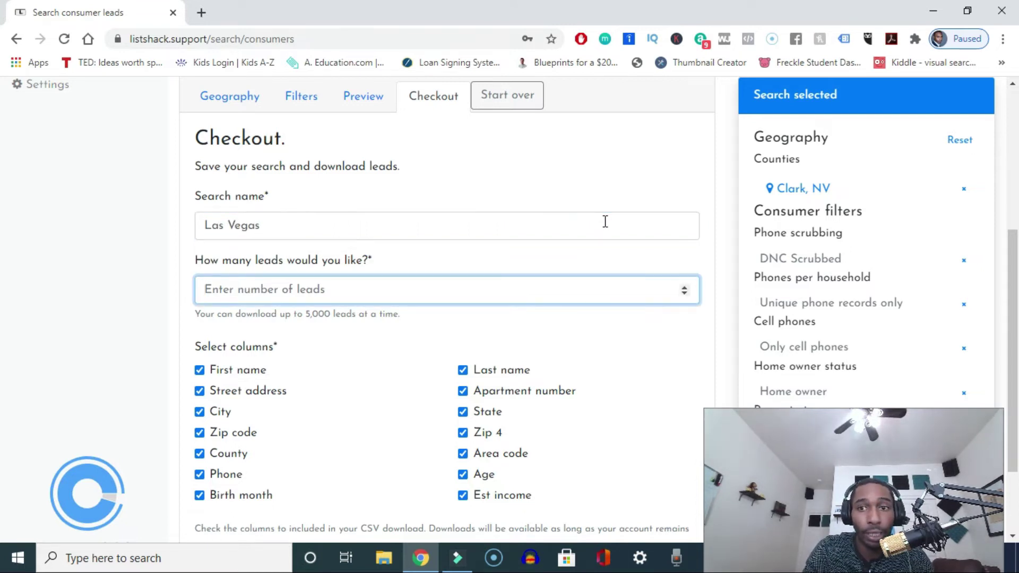
{"action": "type", "text": "2"}
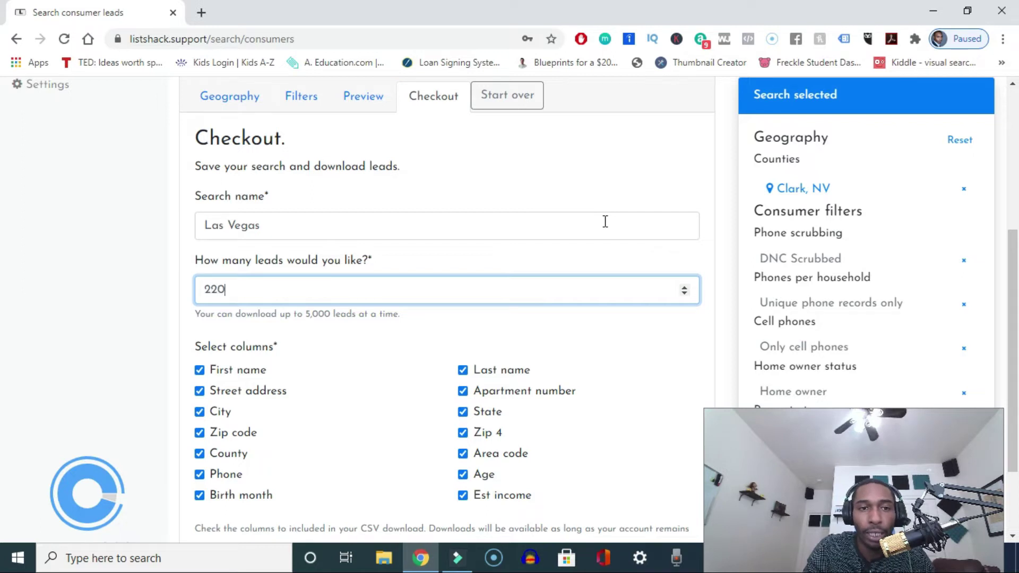
{"action": "type", "text": "20"}
{"action": "key", "text": "BackSpace"}
{"action": "key", "text": "BackSpace"}
{"action": "key", "text": "BackSpace"}
{"action": "type", "text": "5000"}
Generate the lead list with all columns included and download it as a CSV file.
{"action": "left_click_drag", "start_coordinate": [1018, 302], "coordinate": [1015, 333]}
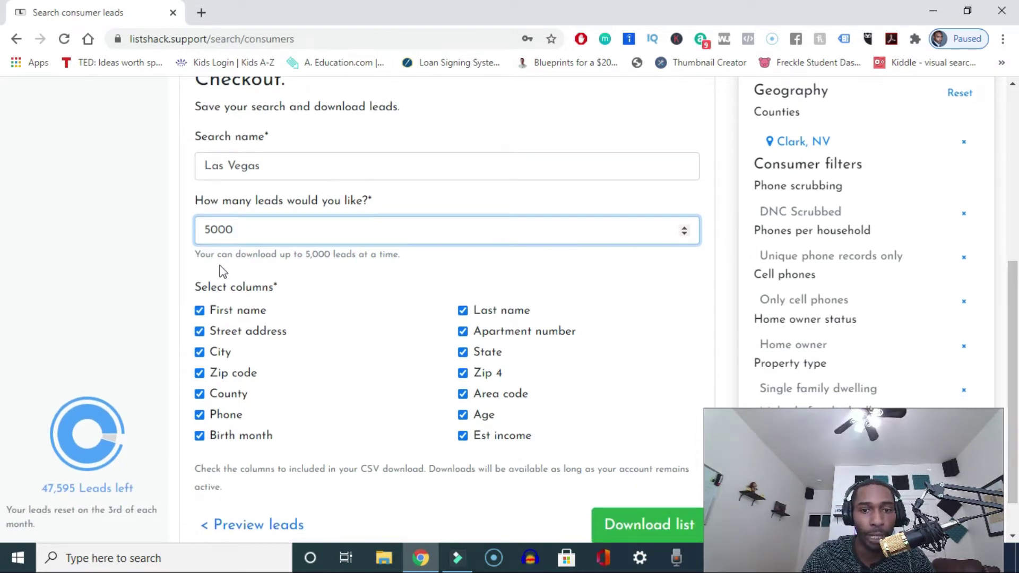
{"action": "mouse_move", "coordinate": [1017, 370]}
{"action": "left_mouse_down"}
{"action": "mouse_move", "coordinate": [1018, 255]}
{"action": "mouse_move", "coordinate": [1016, 412]}
{"action": "left_mouse_up"}
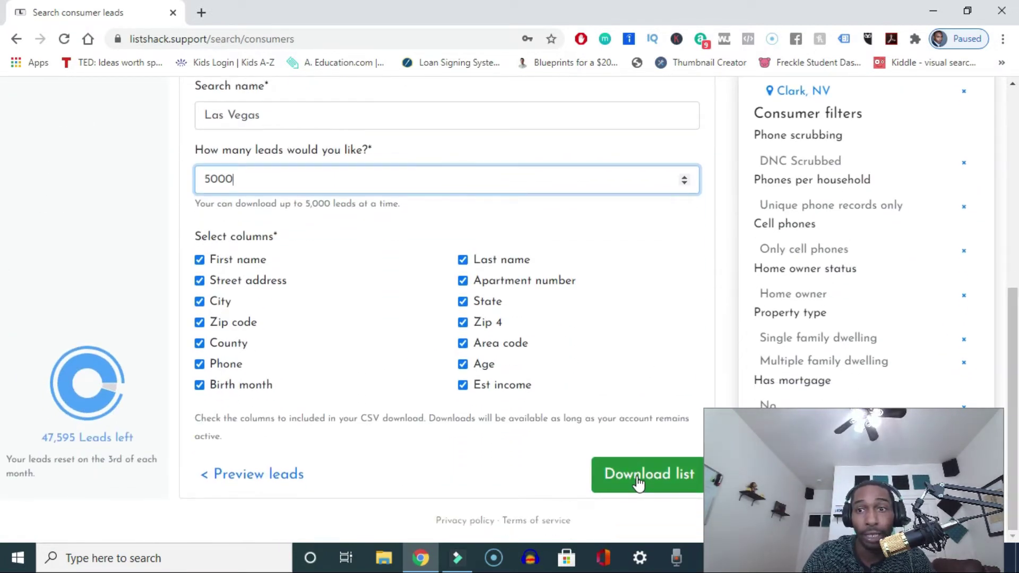
{"action": "left_click", "coordinate": [639, 483]}
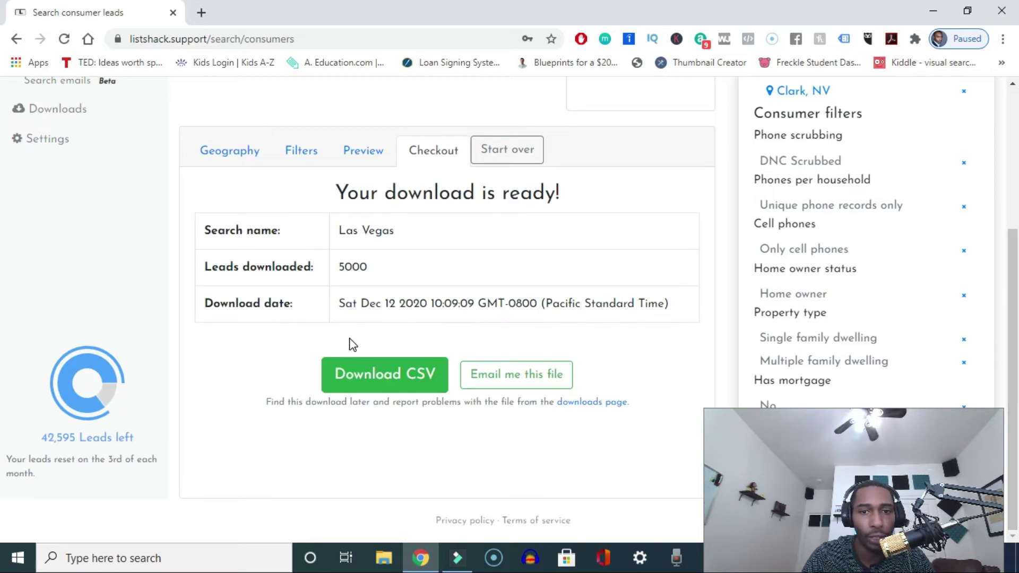
{"action": "left_click", "coordinate": [363, 383]}
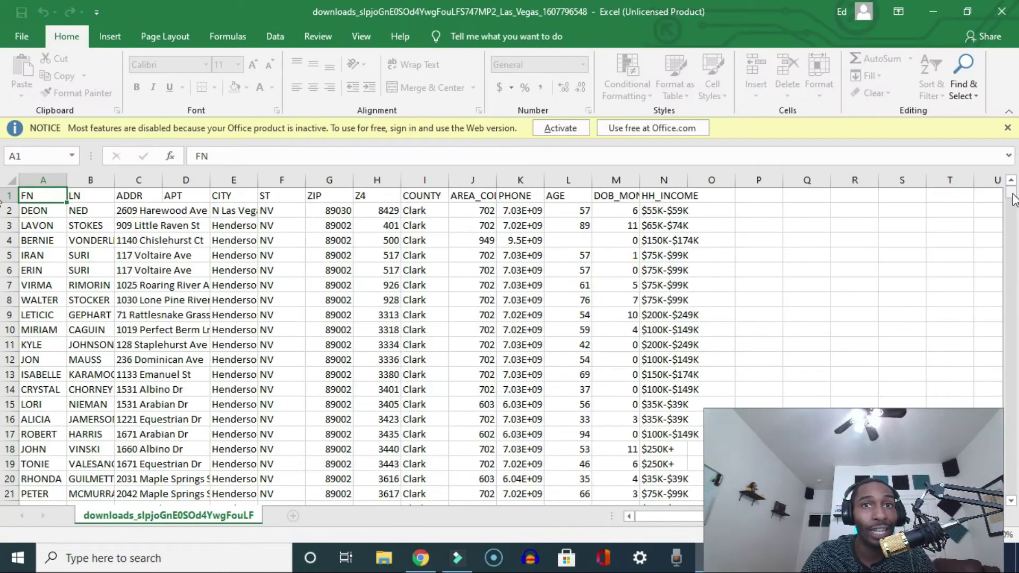
Look through the rows of the downloaded lead list in Excel and return to its beginning.
{"action": "left_click_drag", "start_coordinate": [1013, 201], "coordinate": [1011, 354]}
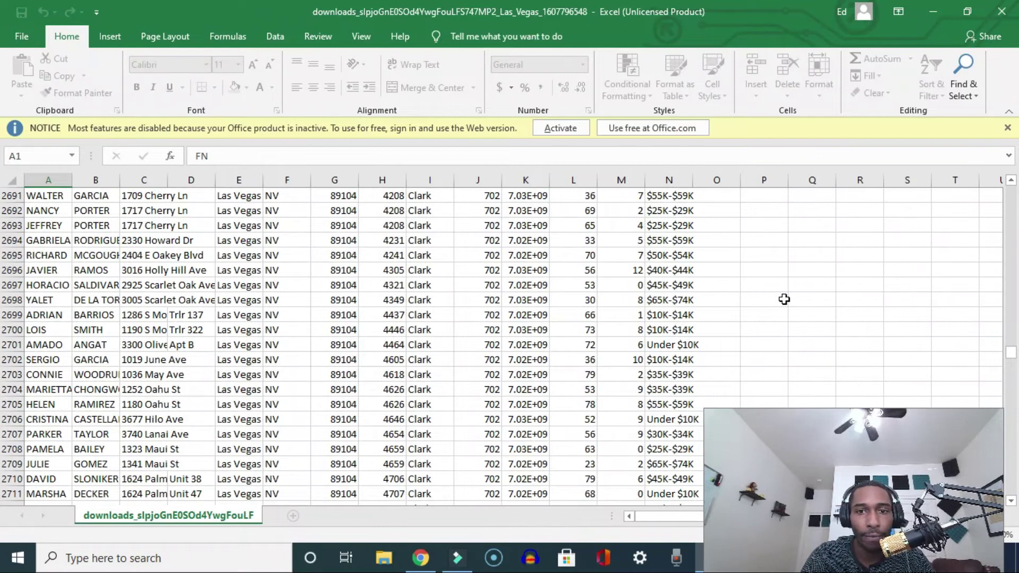
{"action": "left_click_drag", "start_coordinate": [1012, 352], "coordinate": [1012, 188]}
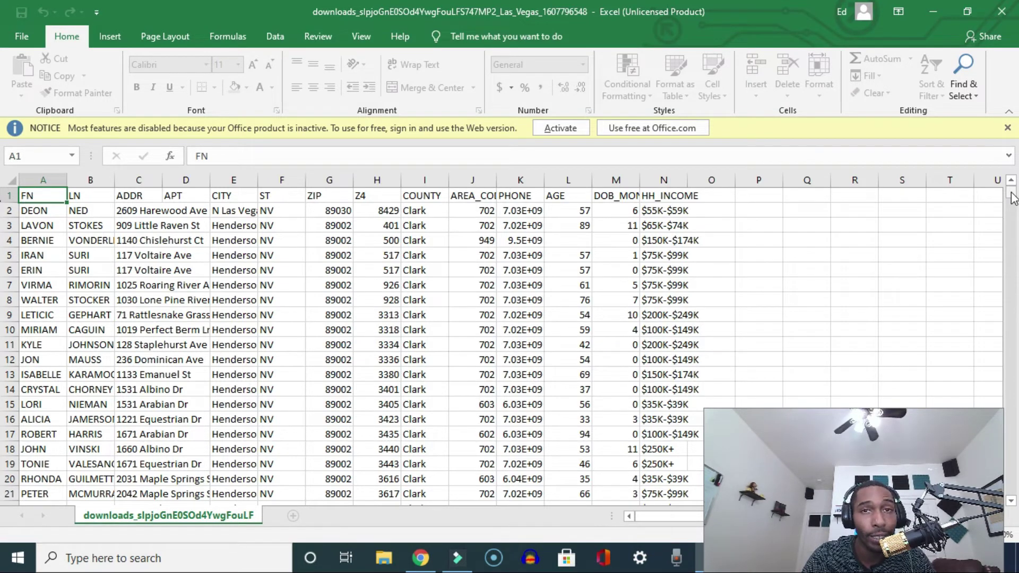
{"action": "left_click_drag", "start_coordinate": [1014, 197], "coordinate": [1014, 192]}
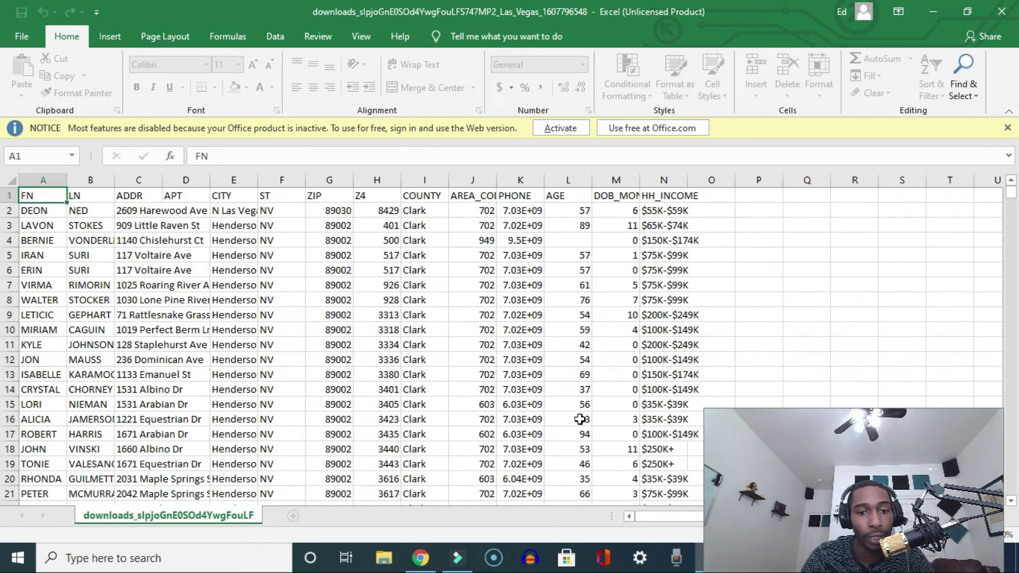
Switch from Excel back to the ListShack Pro page in Chrome and open the REISift website, reisift.io, in a new tab.
{"action": "left_click", "coordinate": [433, 557]}
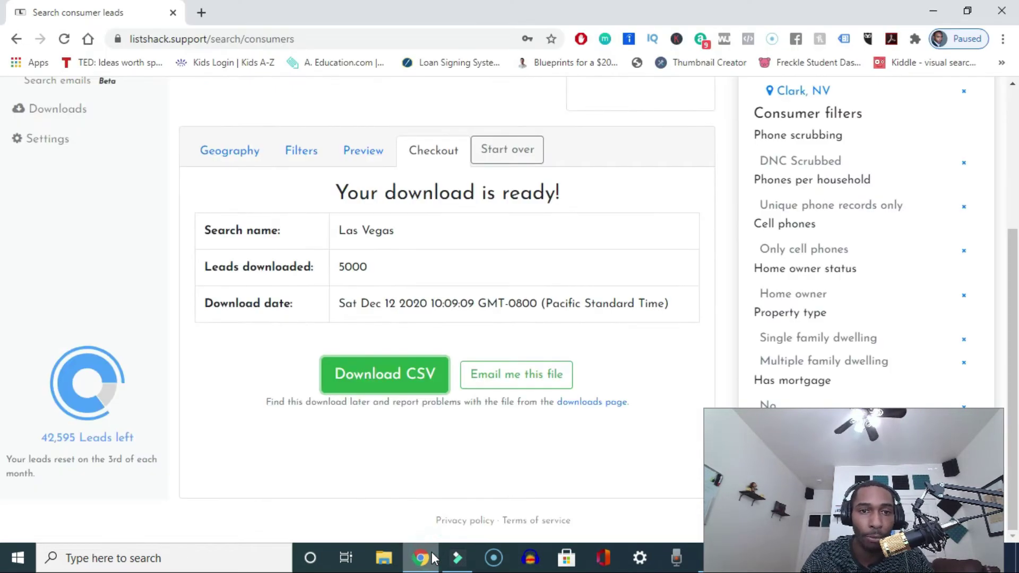
{"action": "left_click_drag", "start_coordinate": [1018, 298], "coordinate": [1018, 146]}
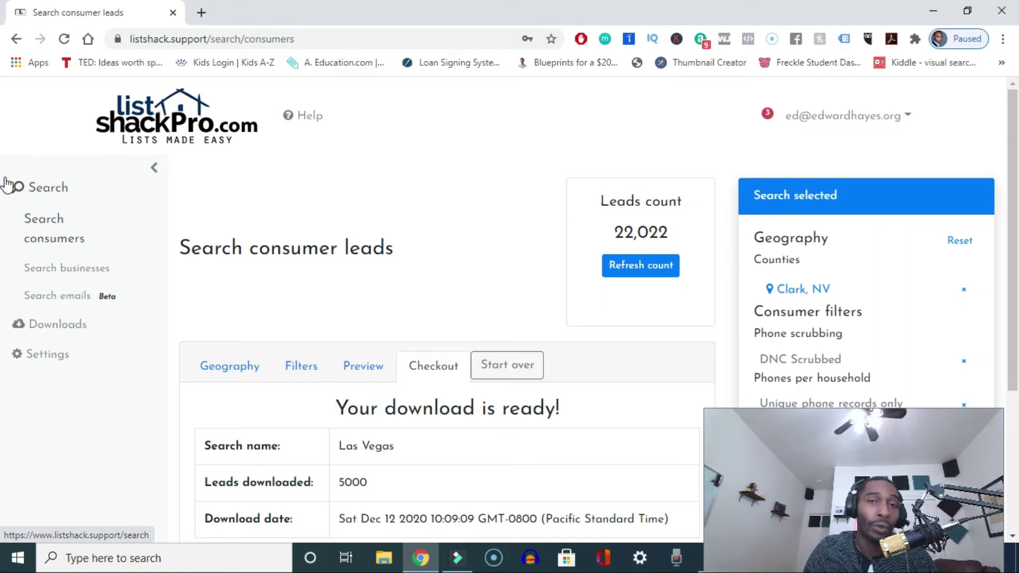
{"action": "left_click", "coordinate": [201, 12]}
{"action": "type", "text": "reisift"}
{"action": "key", "text": "Return"}
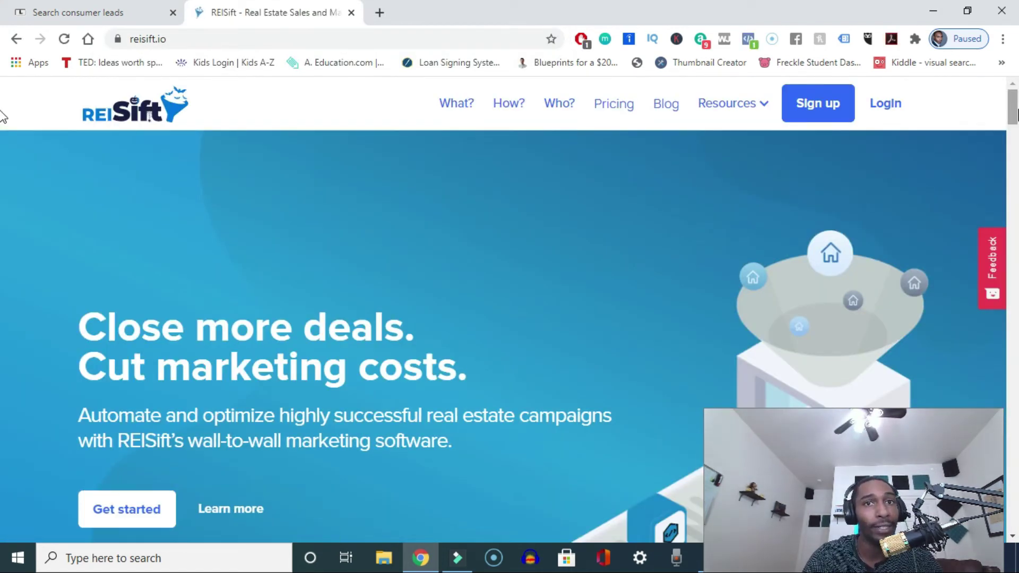
Look over the REISift home page as far as the 10-step process offer, then return to the ListShack Pro consumer leads search.
{"action": "scroll", "coordinate": [3, 116], "scroll_direction": "down", "scroll_amount": 4}
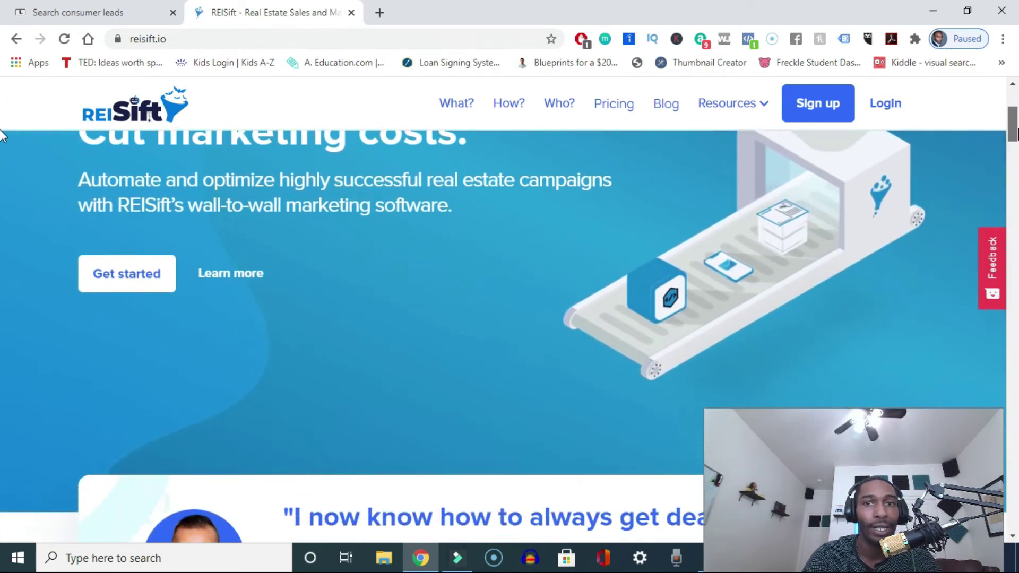
{"action": "scroll", "coordinate": [3, 135], "scroll_direction": "down", "scroll_amount": 1}
{"action": "scroll", "coordinate": [3, 152], "scroll_direction": "down", "scroll_amount": 3}
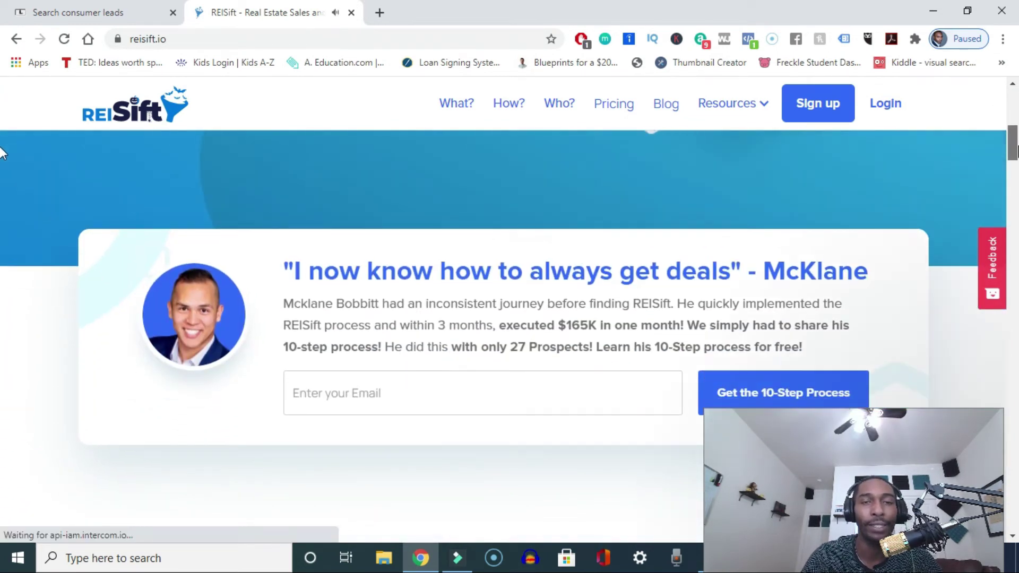
{"action": "scroll", "coordinate": [2, 152], "scroll_direction": "up", "scroll_amount": 8}
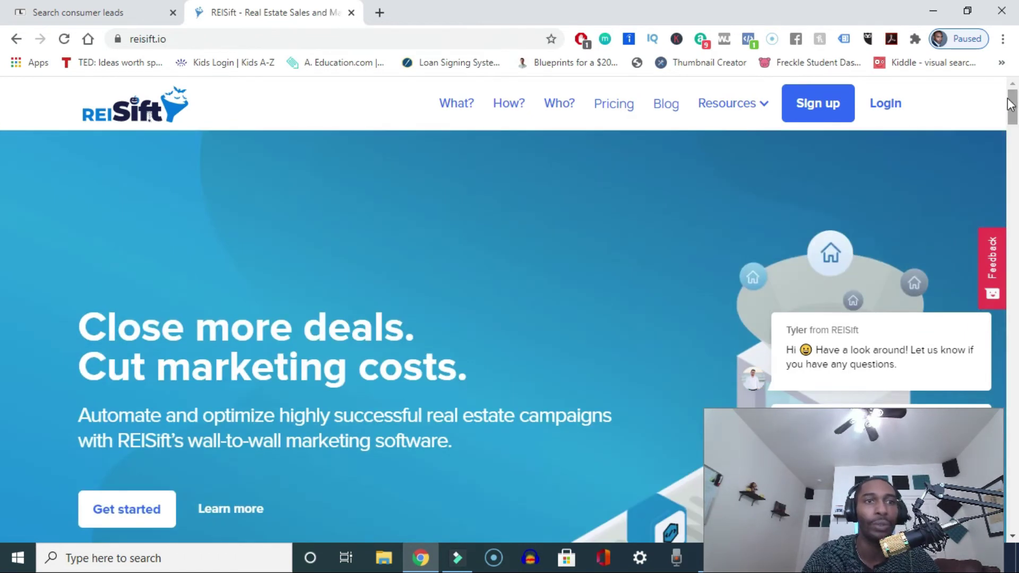
{"action": "left_click", "coordinate": [94, 7]}
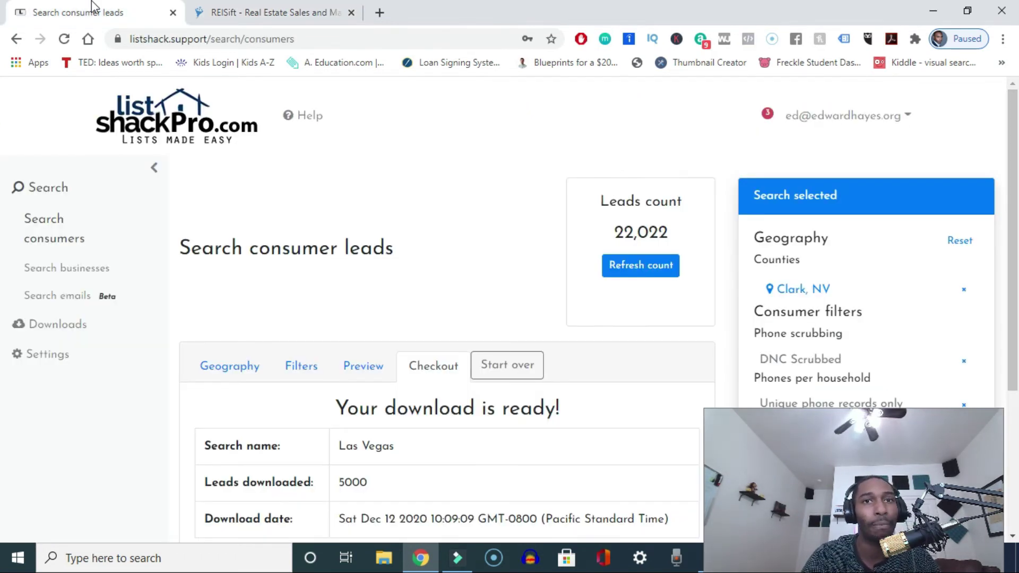